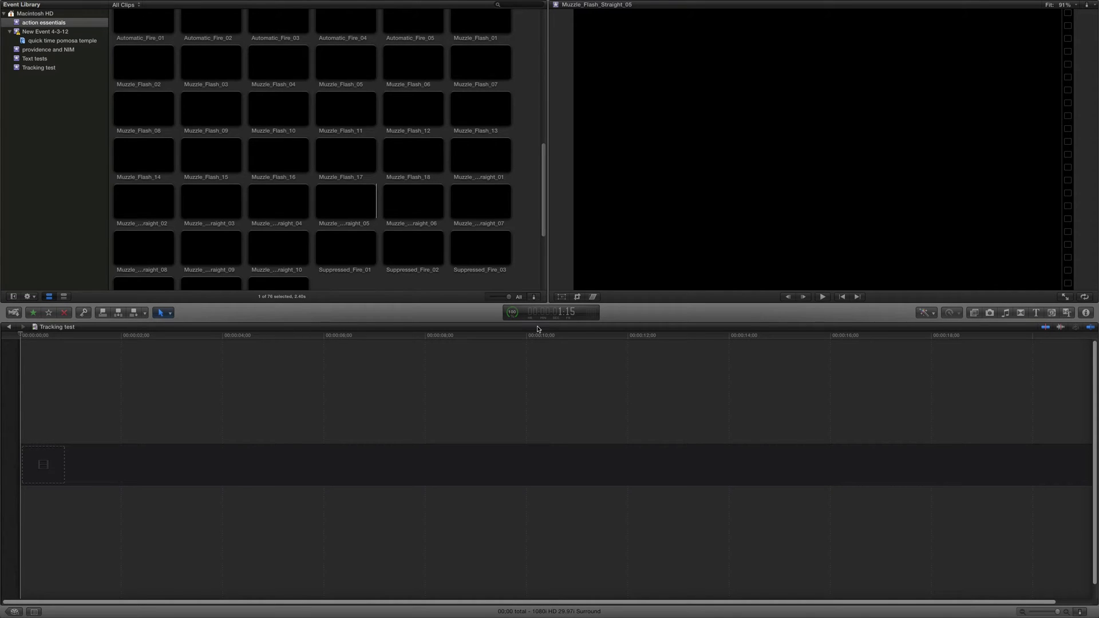
pyautogui.scroll(3, 335, 133)
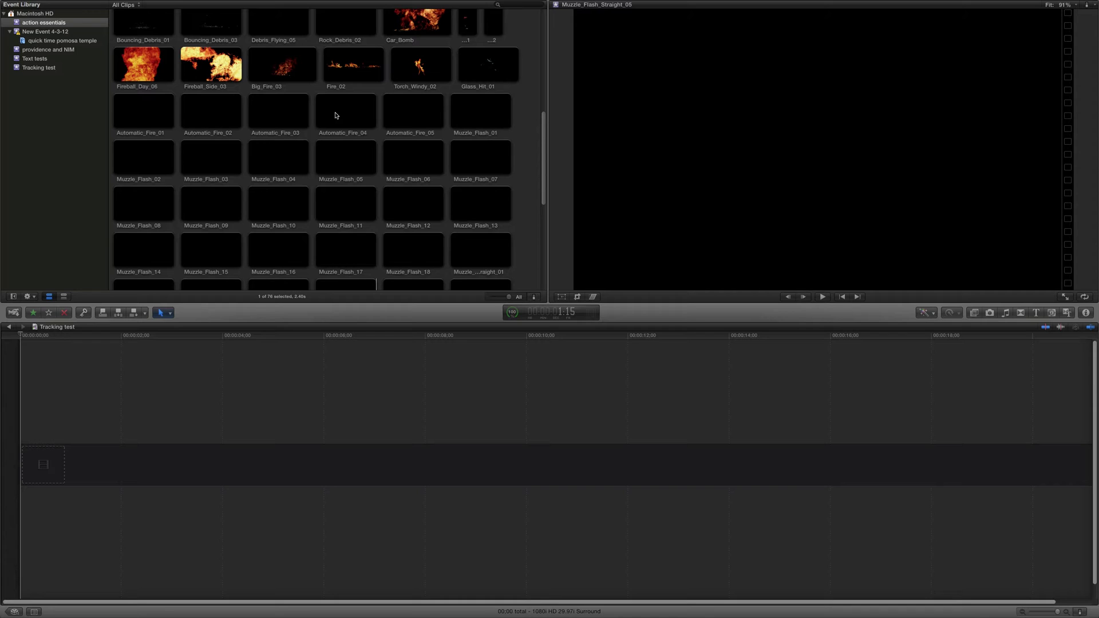
pyautogui.click(39, 68)
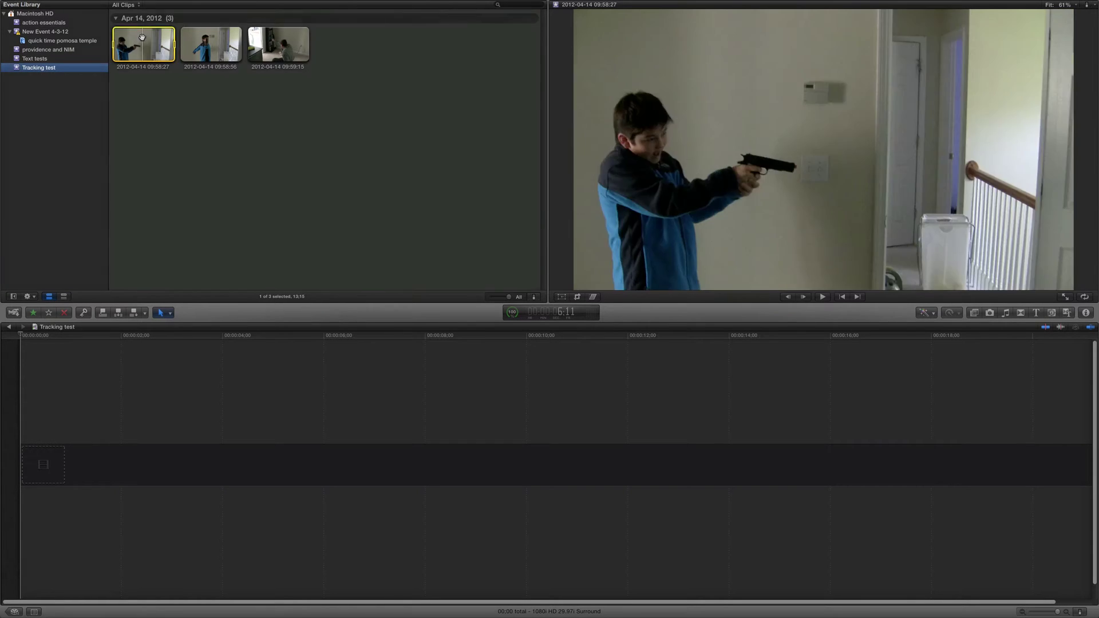
pyautogui.click(142, 38)
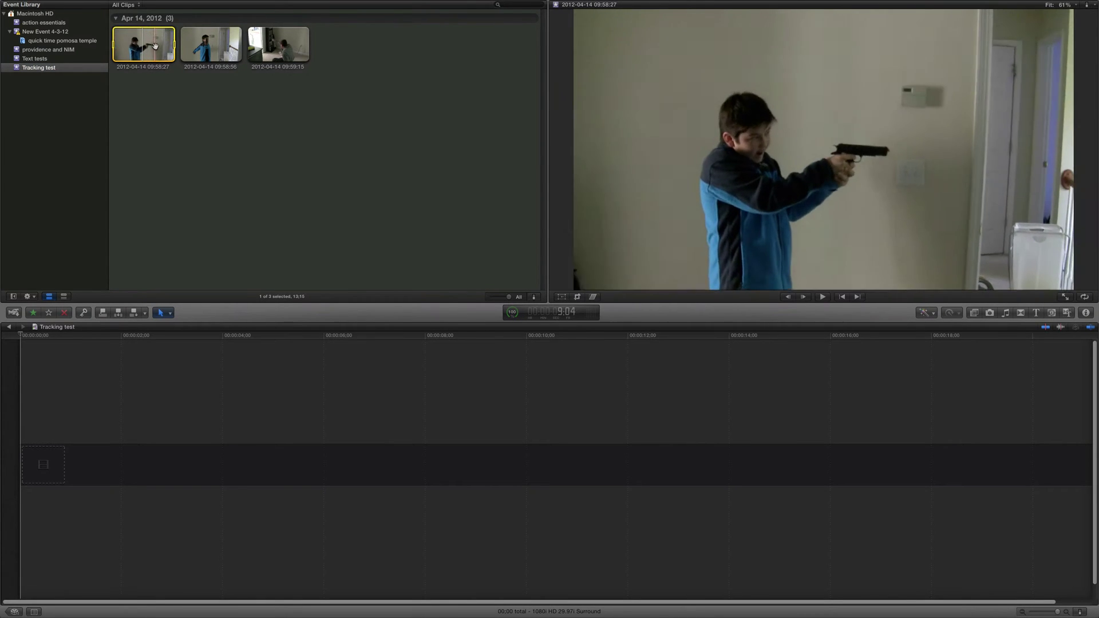
pyautogui.moveTo(173, 46); pyautogui.dragTo(138, 51)
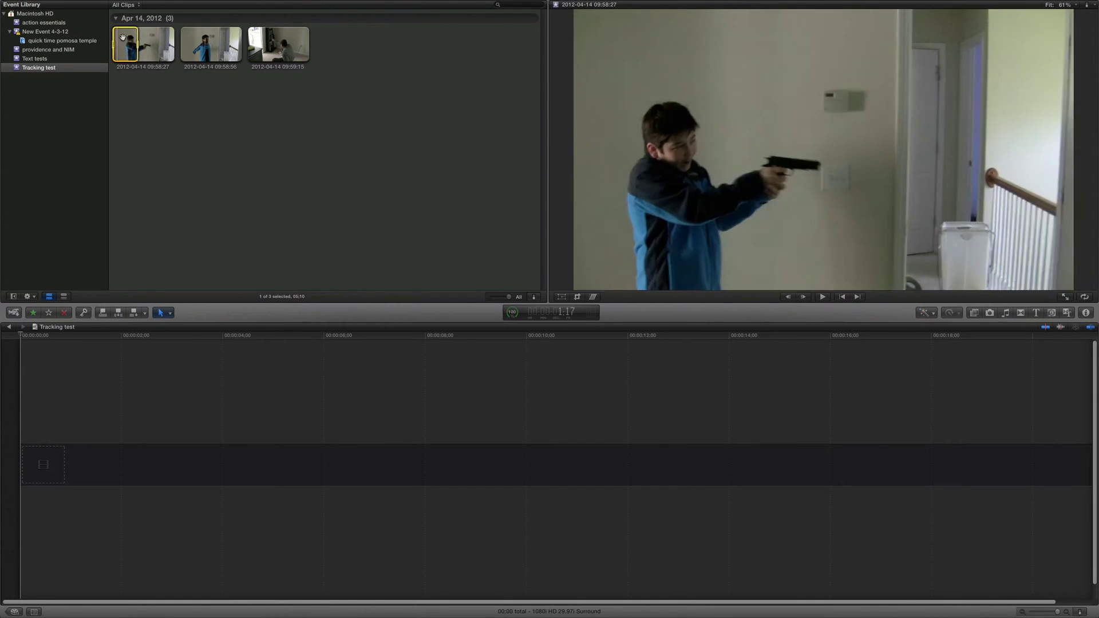
pyautogui.press('e')
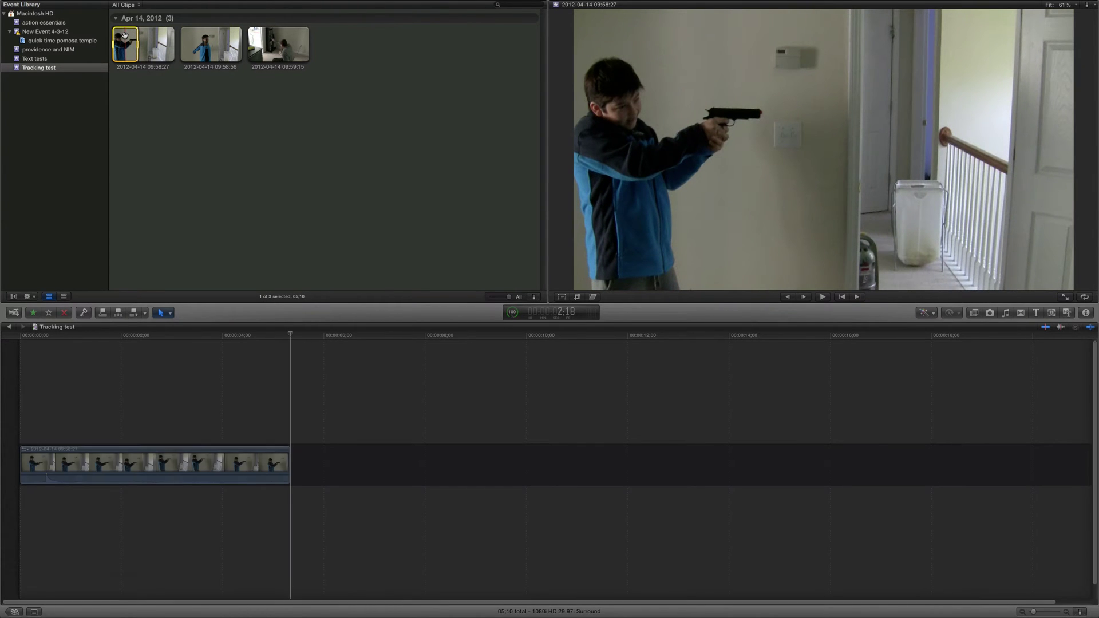
# Connect the Automatic_Fire_02 clip from the action essentials event above the main footage, starting about 18 frames into the timeline
pyautogui.moveTo(290, 336); pyautogui.dragTo(200, 351)
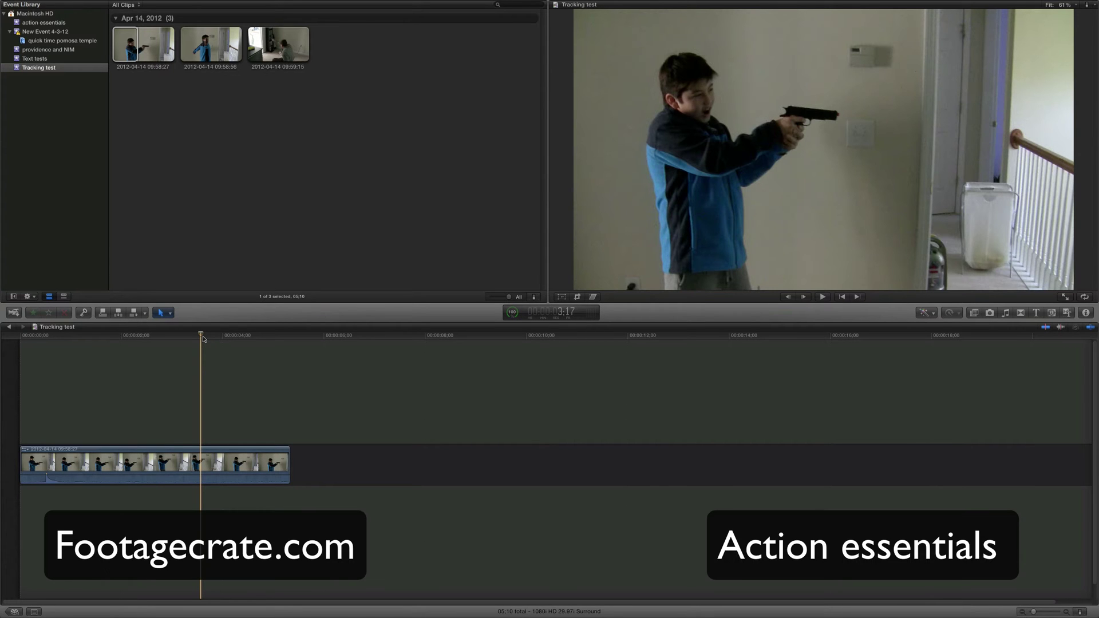
pyautogui.moveTo(203, 338); pyautogui.dragTo(68, 357)
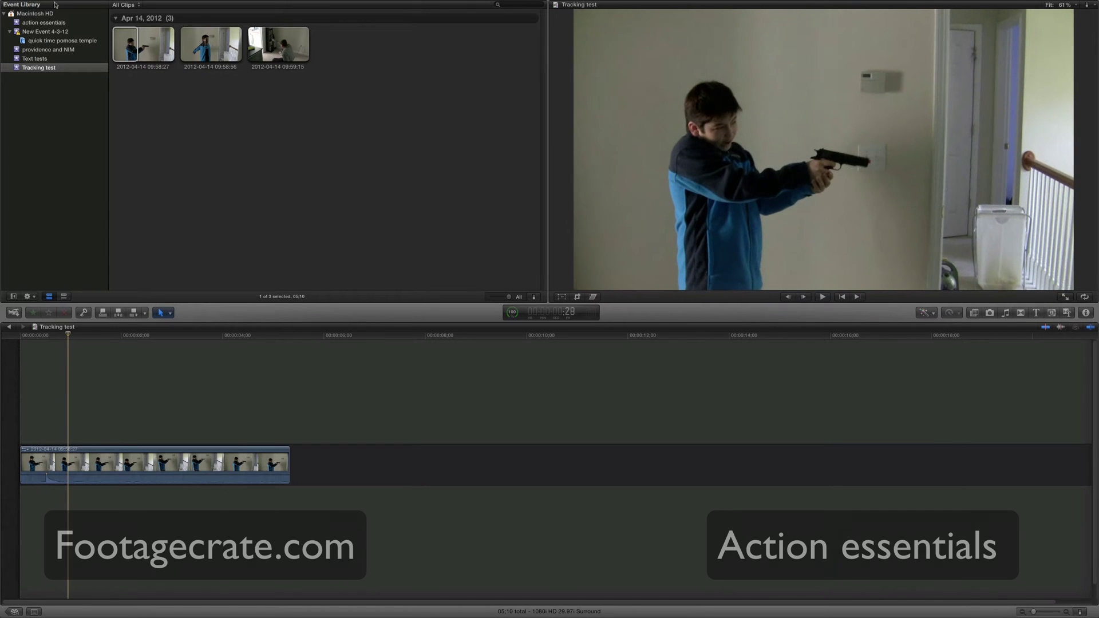
pyautogui.click(44, 23)
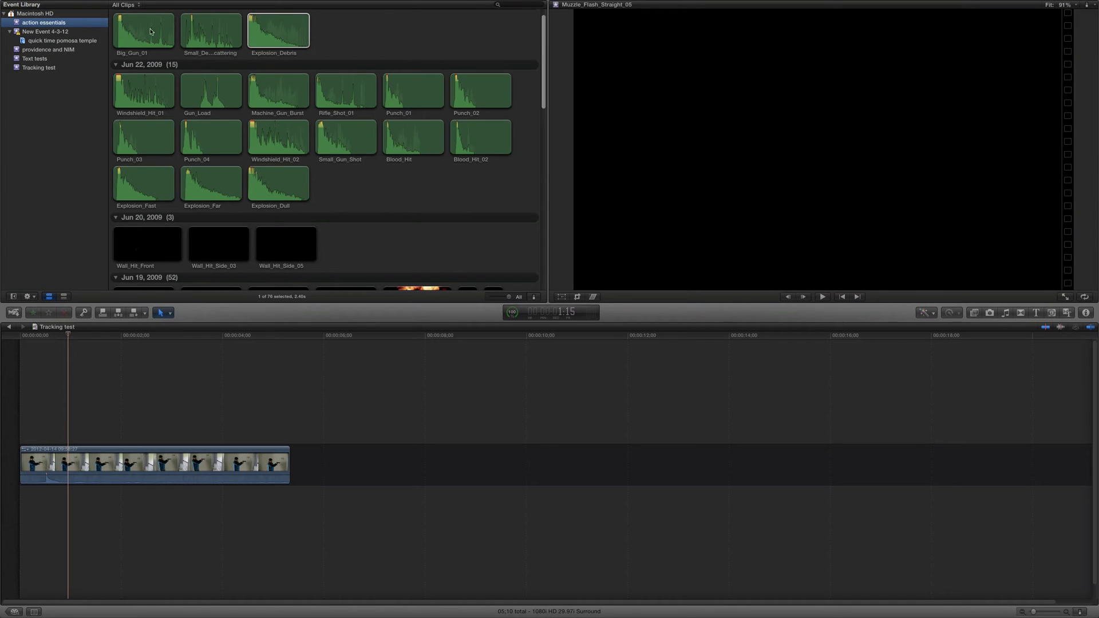
pyautogui.scroll(-10, 371, 186)
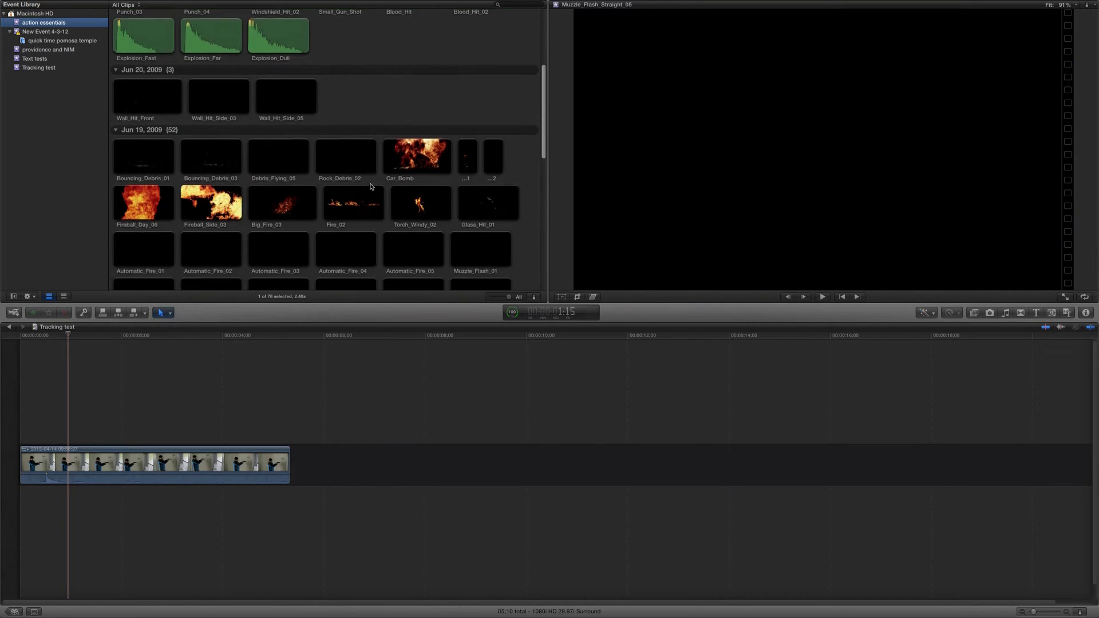
pyautogui.scroll(-1, 371, 187)
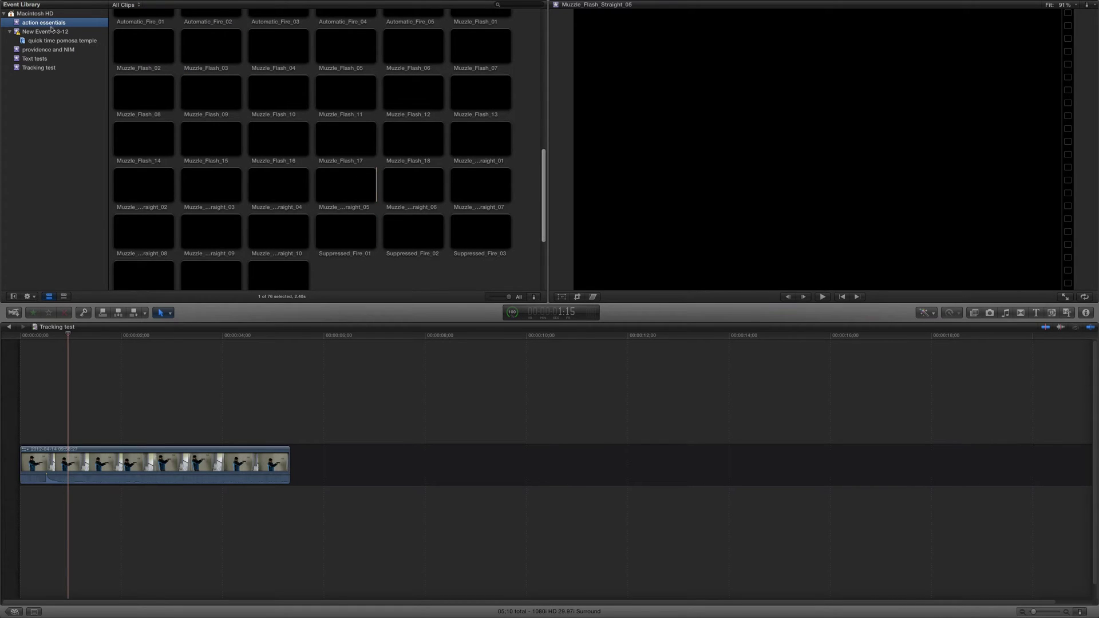
pyautogui.scroll(2, 277, 135)
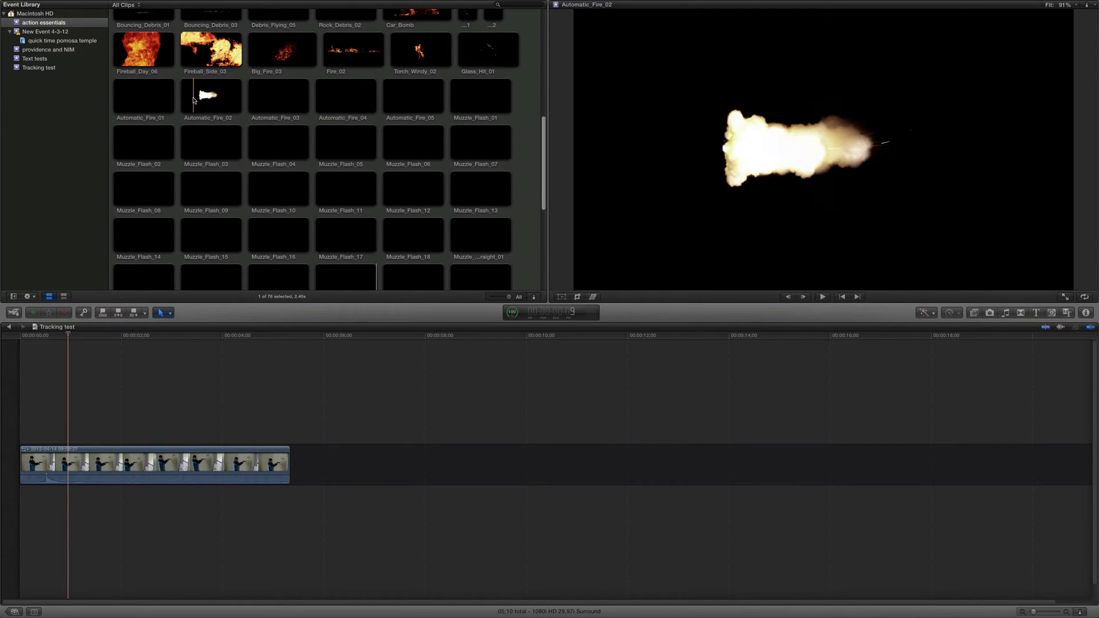
pyautogui.click(193, 100)
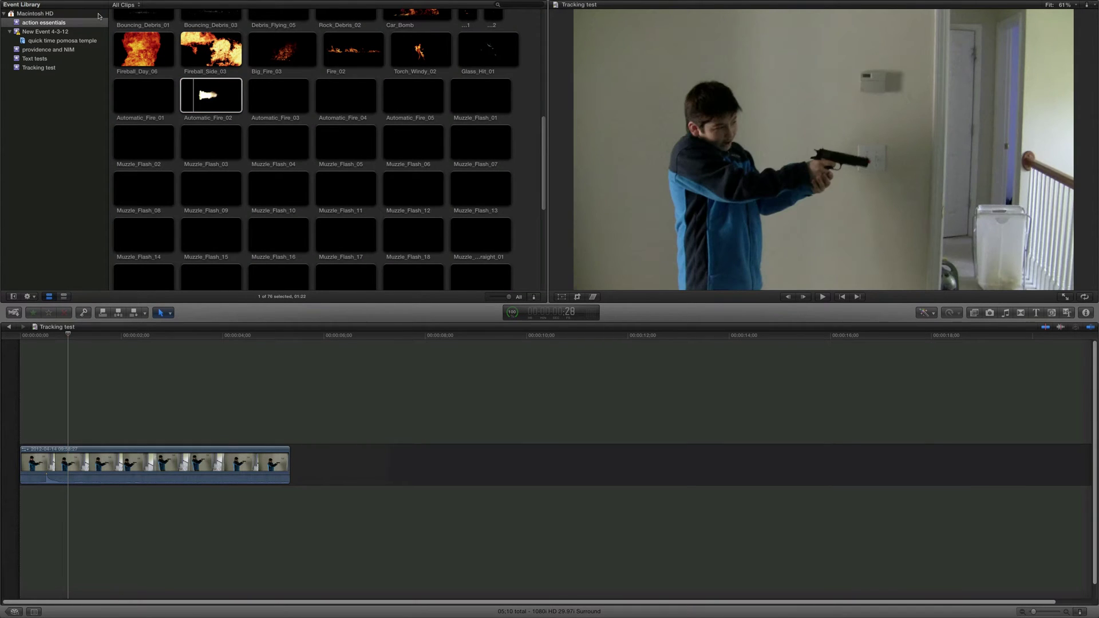
pyautogui.click(207, 95)
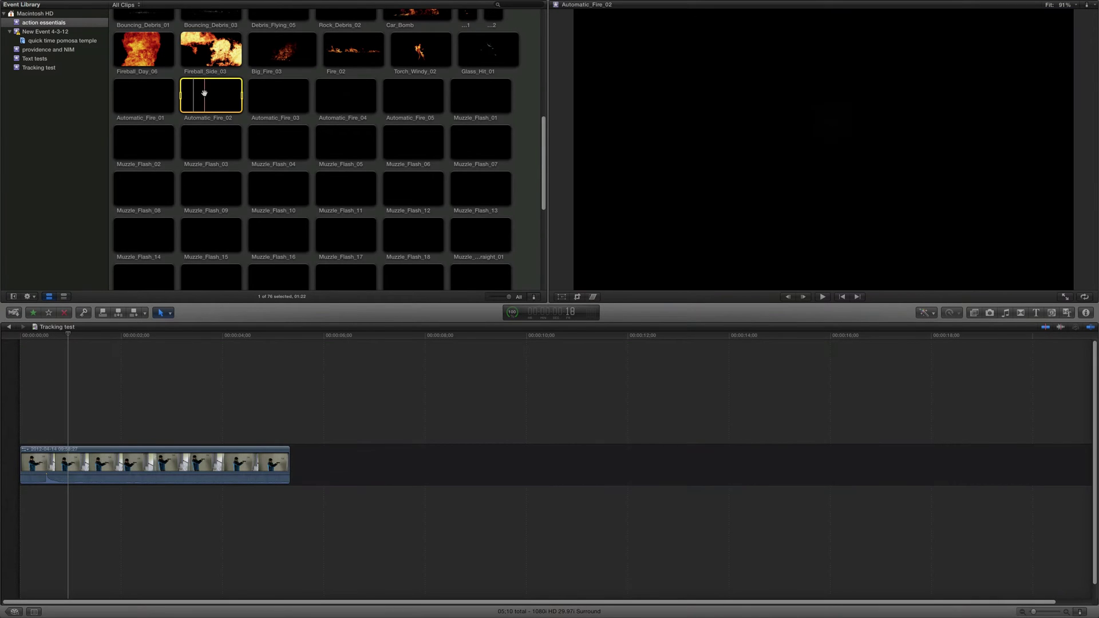
pyautogui.moveTo(204, 93); pyautogui.dragTo(52, 390)
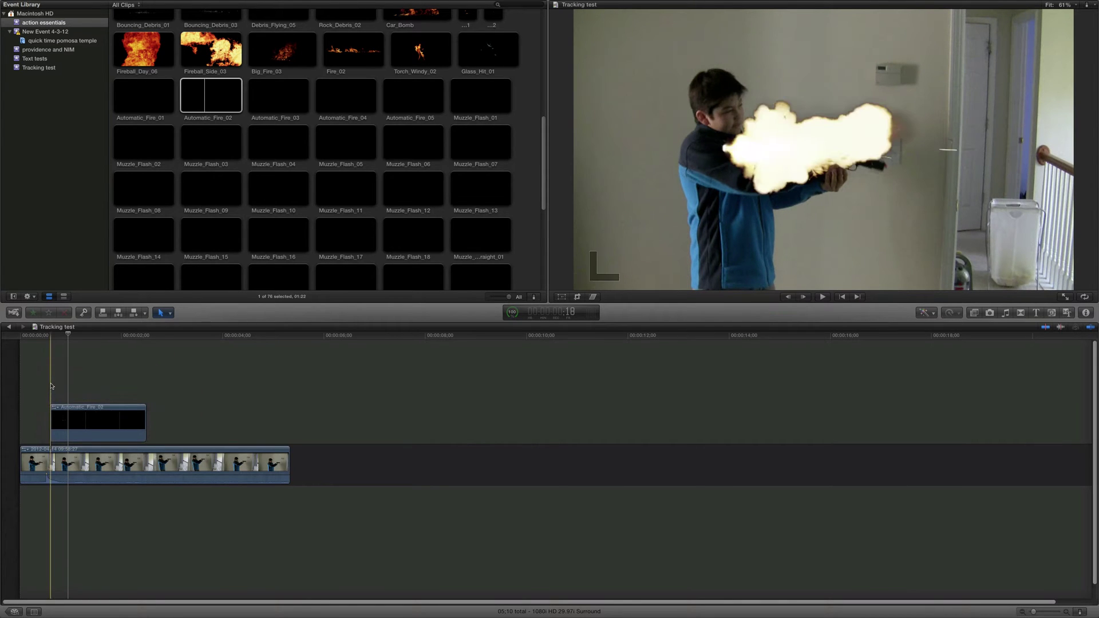
# Transform the muzzle flash on its first frame: scale it down, rotate it to the gun's angle and place it at the barrel tip
pyautogui.click(50, 338)
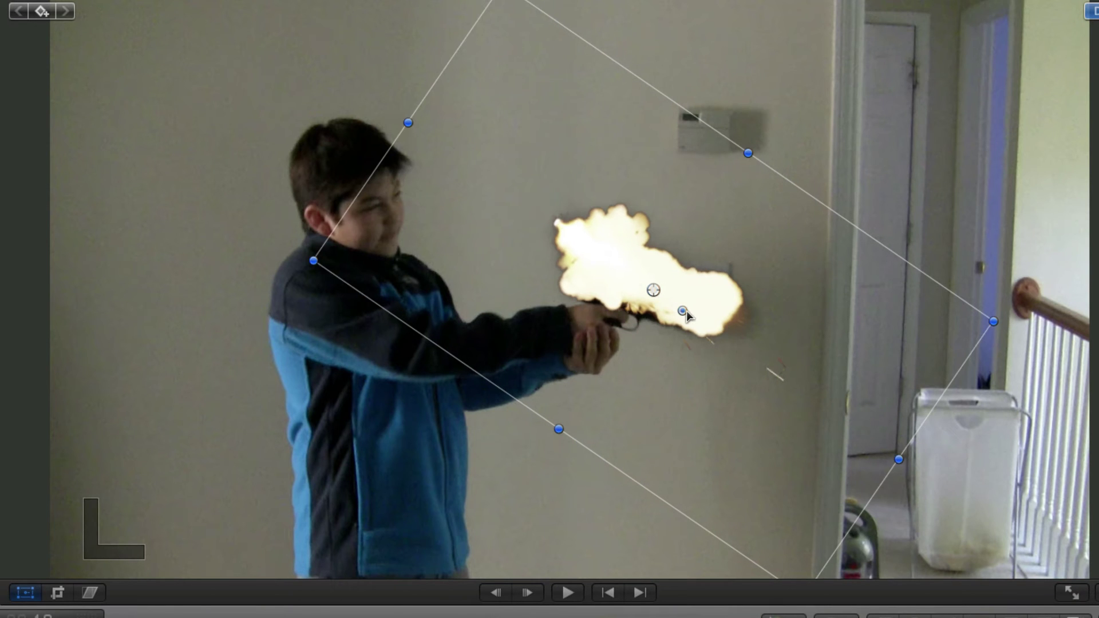
pyautogui.moveTo(683, 311); pyautogui.dragTo(689, 310)
pyautogui.moveTo(576, 282); pyautogui.dragTo(614, 297)
pyautogui.moveTo(844, 529); pyautogui.dragTo(796, 479)
pyautogui.moveTo(828, 546); pyautogui.dragTo(790, 494)
pyautogui.moveTo(592, 246); pyautogui.dragTo(817, 381)
pyautogui.moveTo(739, 367); pyautogui.dragTo(741, 359)
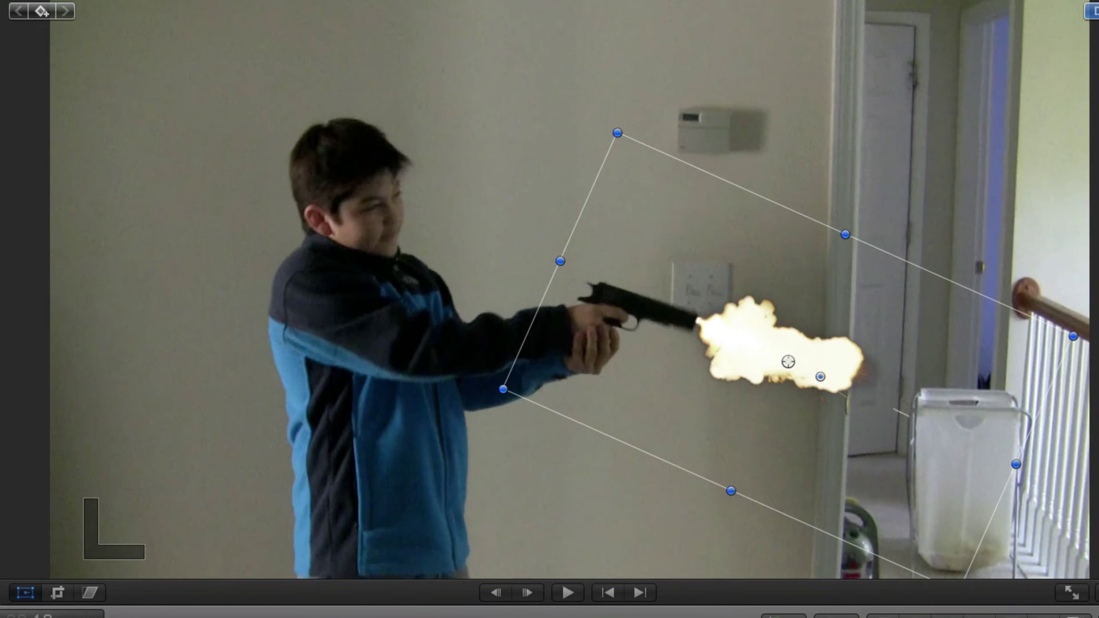
# Add a transform keyframe at the first flash, then realign the flash with the muzzle on the next firing frames, adjusting its rotation to the gun
pyautogui.click(44, 10)
pyautogui.press('Right')
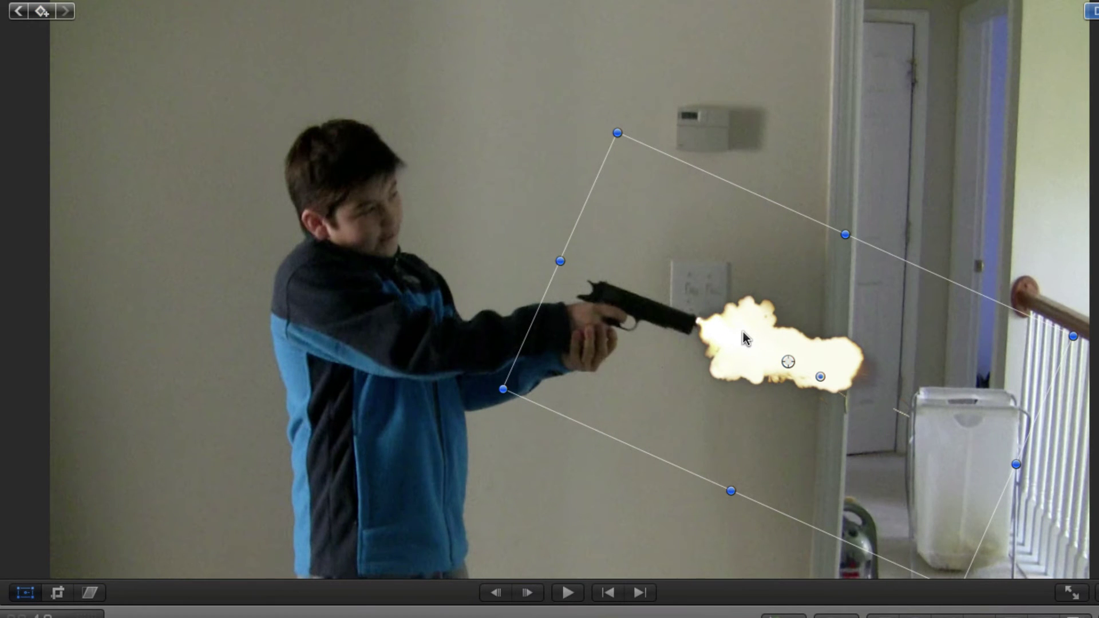
pyautogui.moveTo(742, 332); pyautogui.dragTo(741, 334)
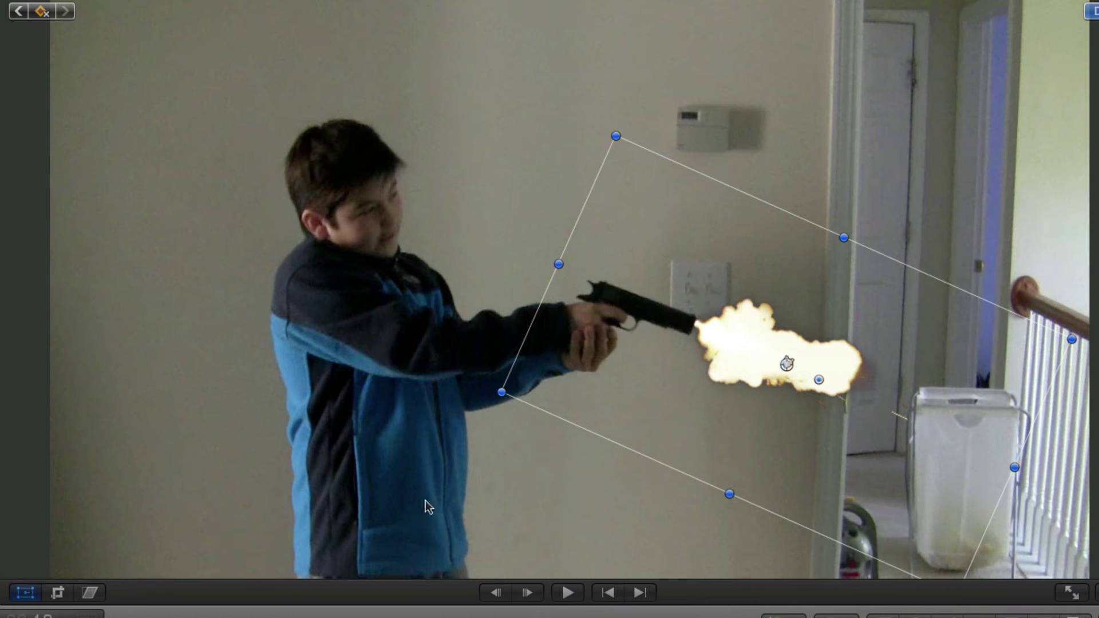
pyautogui.press('Right')
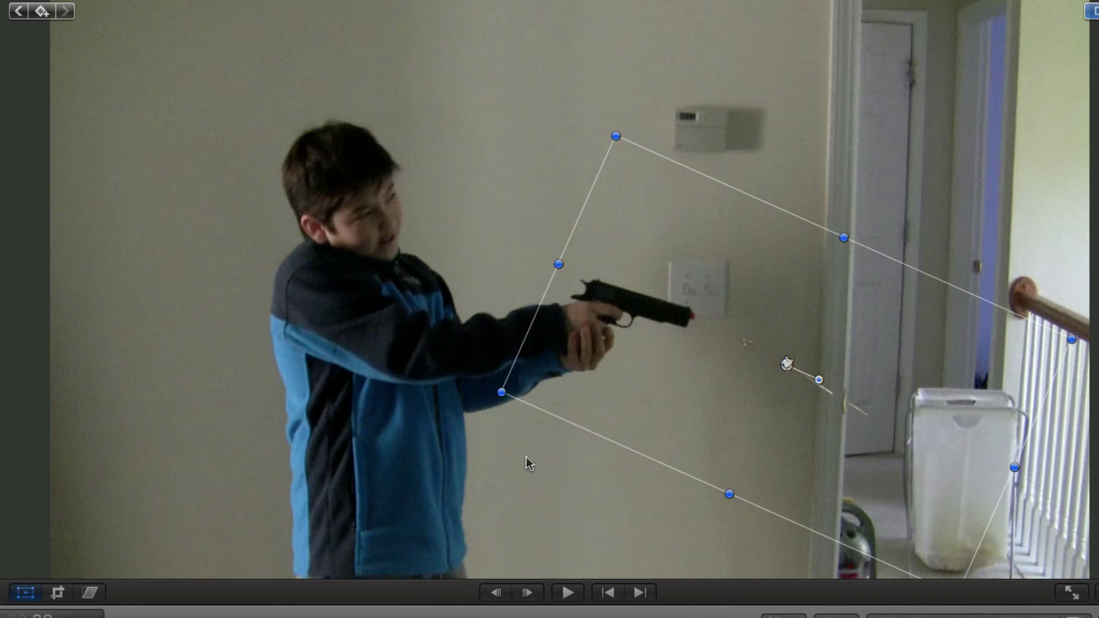
pyautogui.press('Right')
pyautogui.press('Right')
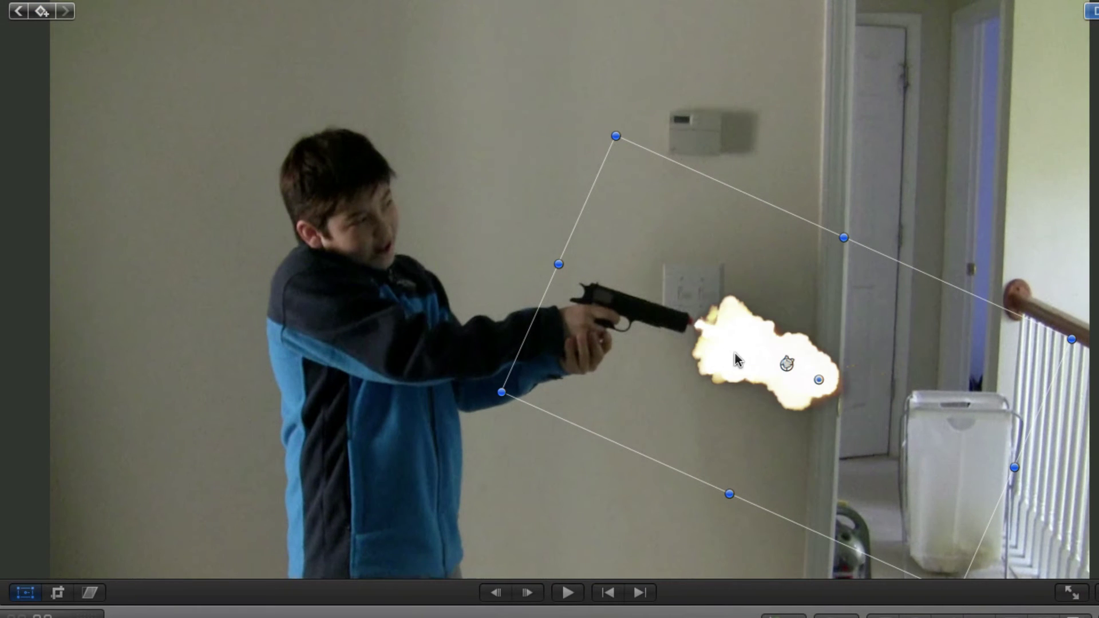
pyautogui.moveTo(735, 354); pyautogui.dragTo(731, 351)
pyautogui.press('Right')
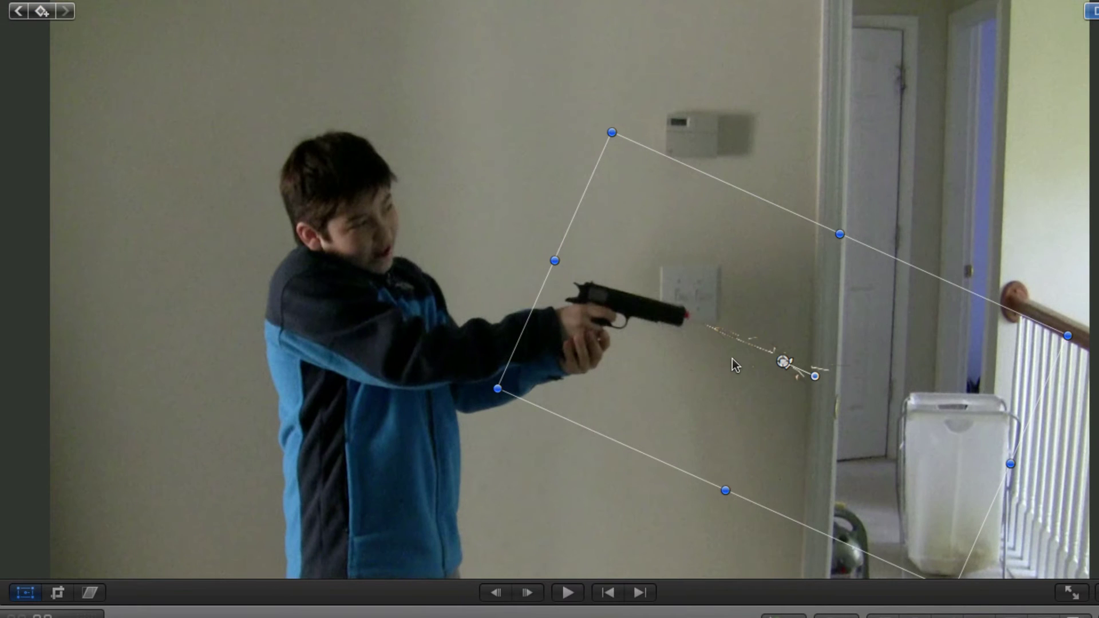
pyautogui.press('Right')
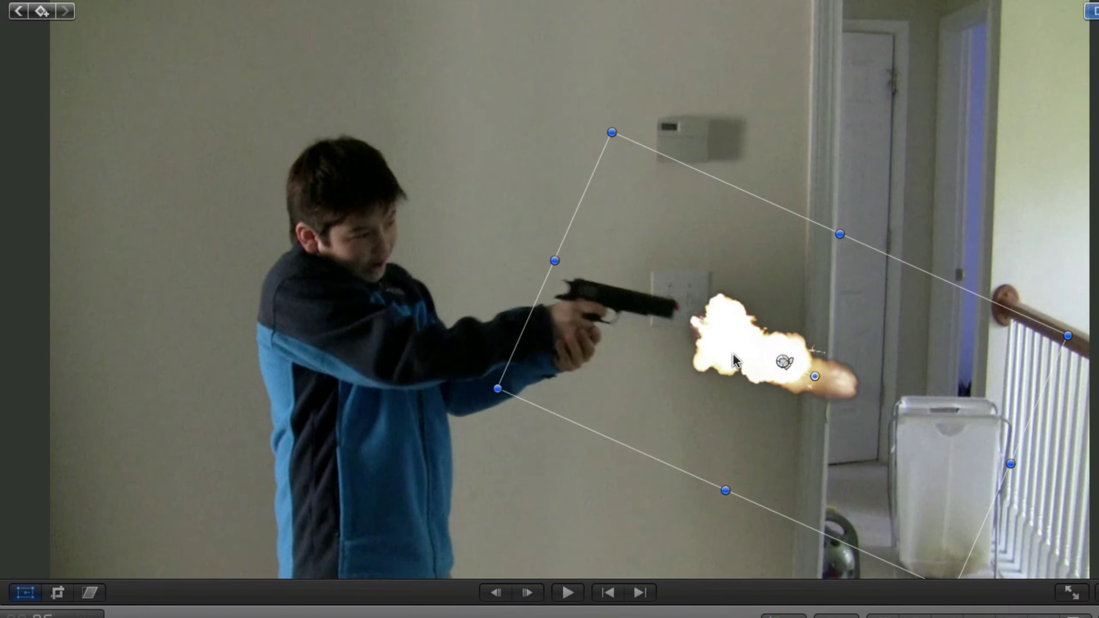
pyautogui.moveTo(733, 355); pyautogui.dragTo(718, 345)
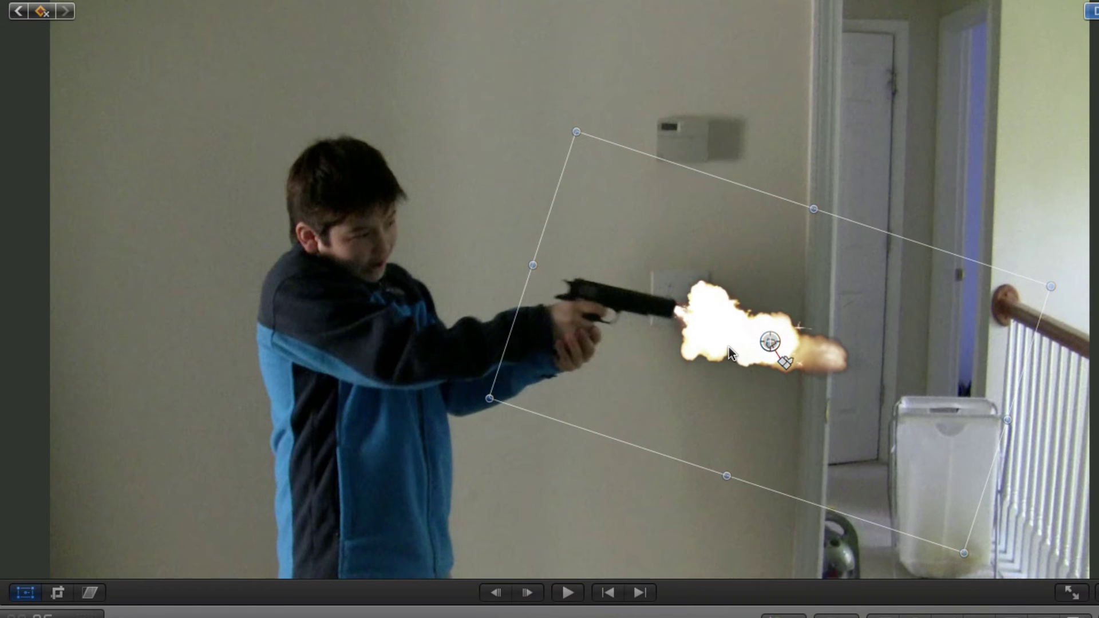
# Advance to the remaining firing frames and reposition the flash onto the barrel tip as the gun moves across the shot
pyautogui.press('Right')
pyautogui.press('Right')
pyautogui.press('Right')
pyautogui.press('Right')
pyautogui.press('Right')
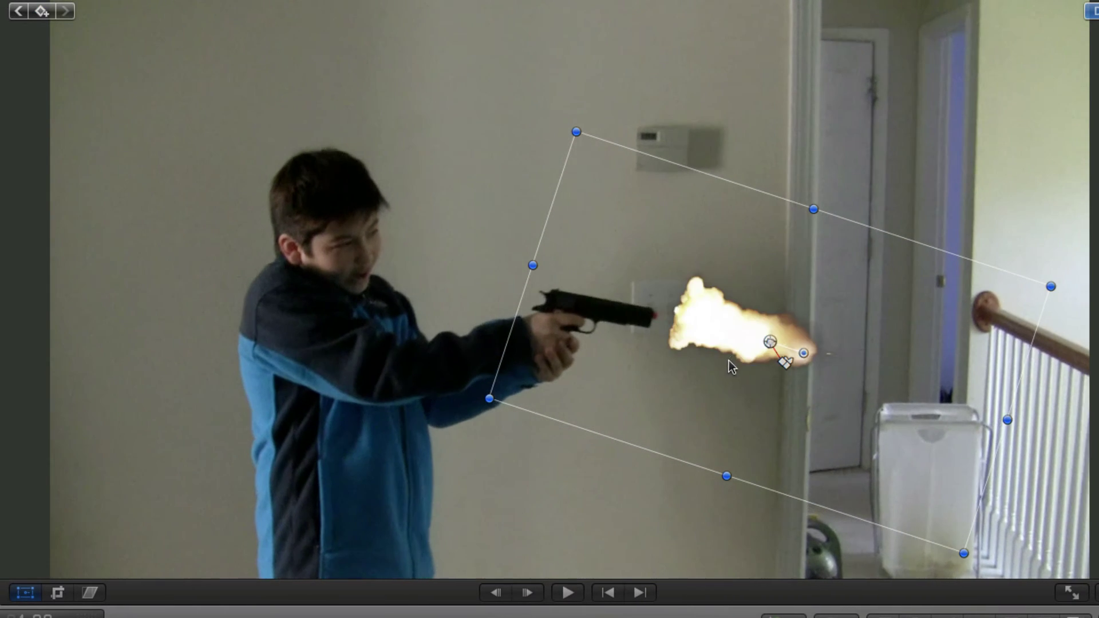
pyautogui.moveTo(713, 333); pyautogui.dragTo(697, 344)
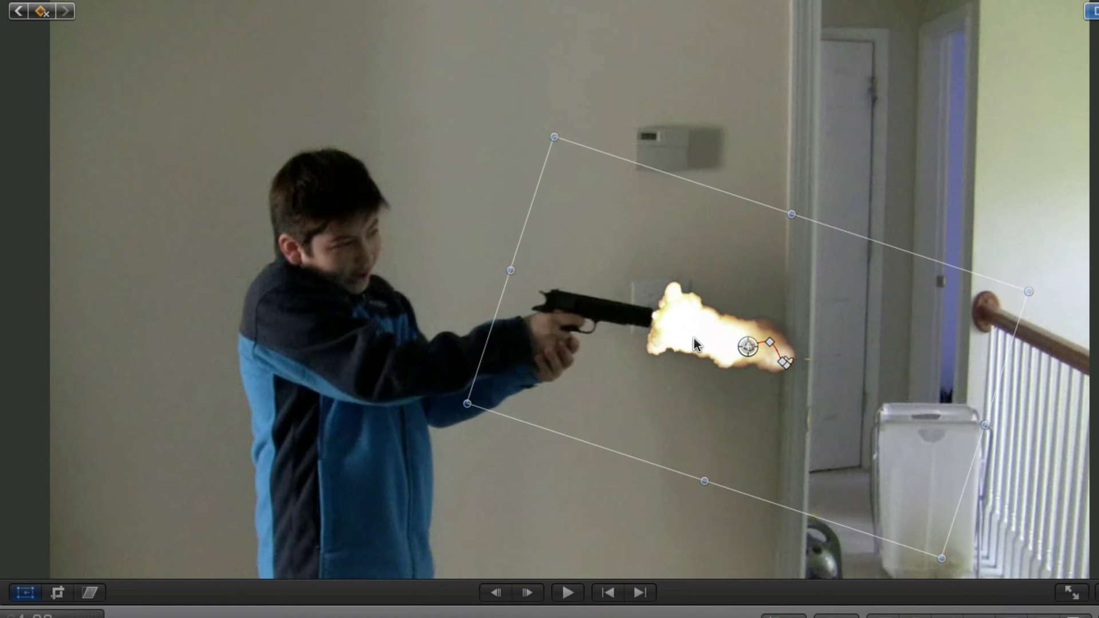
pyautogui.press('Left')
pyautogui.press('Left')
pyautogui.press('Right')
pyautogui.press('Right')
pyautogui.moveTo(694, 337); pyautogui.dragTo(672, 330)
# Check the rest of the Automatic_Fire_02 clip frame by frame for further flashes, then finish the transform
pyautogui.press('Right')
pyautogui.press('Right')
pyautogui.press('Right')
pyautogui.press('Right')
pyautogui.press('Right')
pyautogui.press('Right')
pyautogui.press('Right')
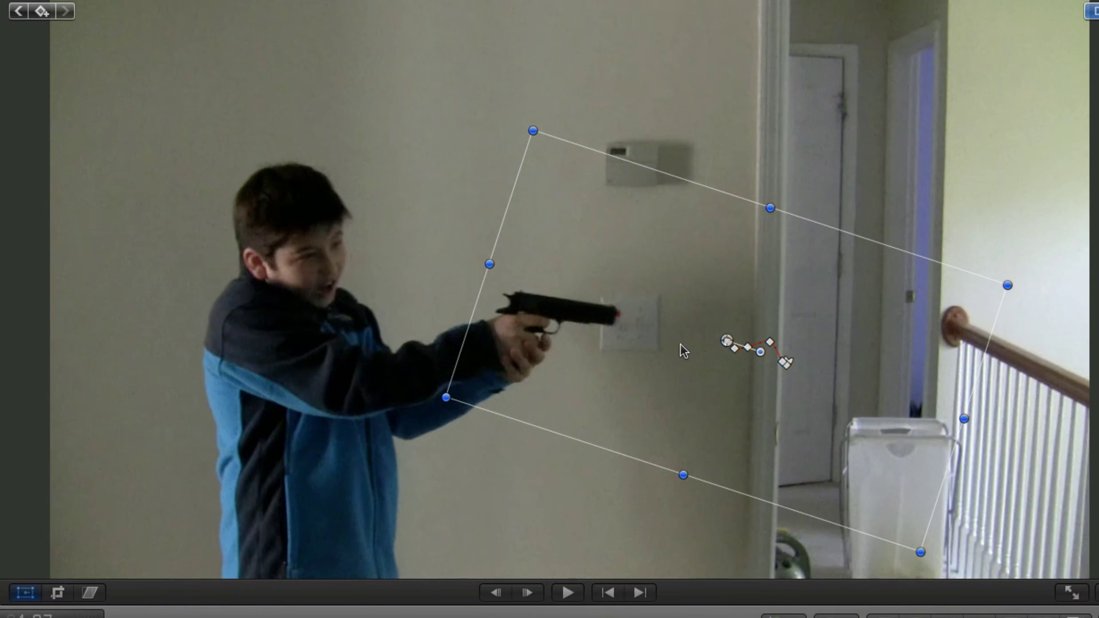
pyautogui.press('Right')
pyautogui.press('Right')
pyautogui.press('Right')
pyautogui.press('Right')
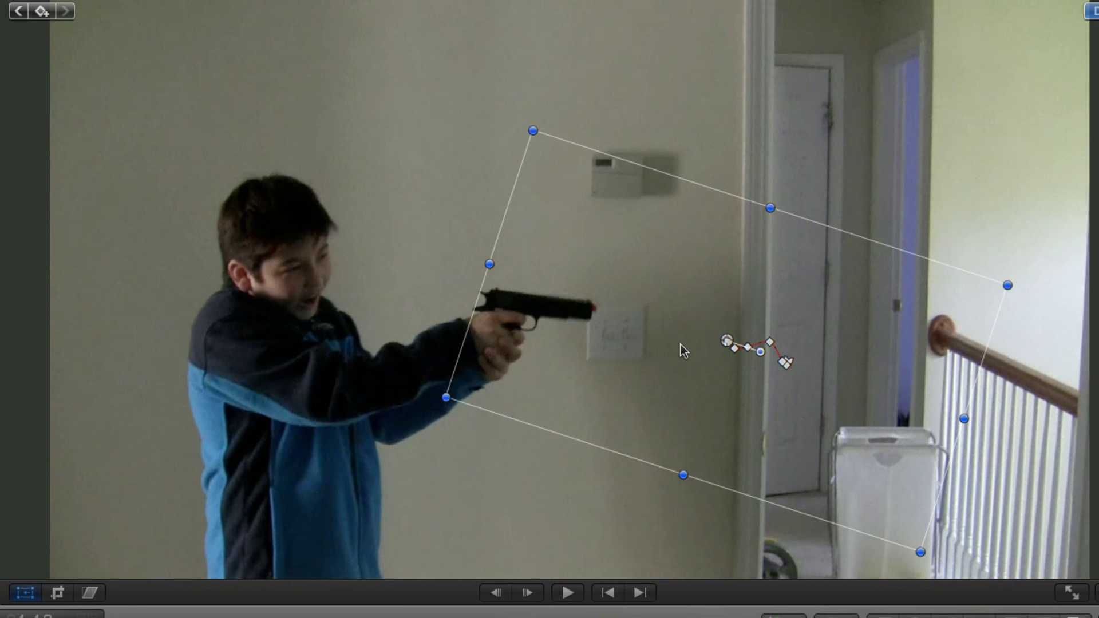
pyautogui.press('Right')
pyautogui.press('Right')
pyautogui.press('Right')
pyautogui.press('Right')
pyautogui.press('Right')
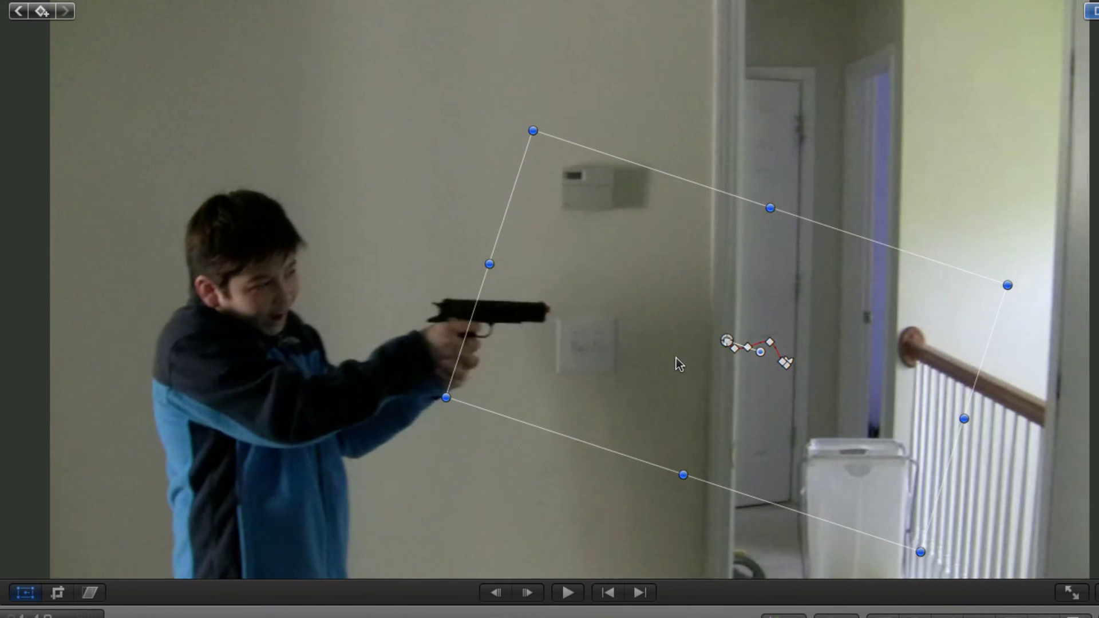
pyautogui.press('Down')
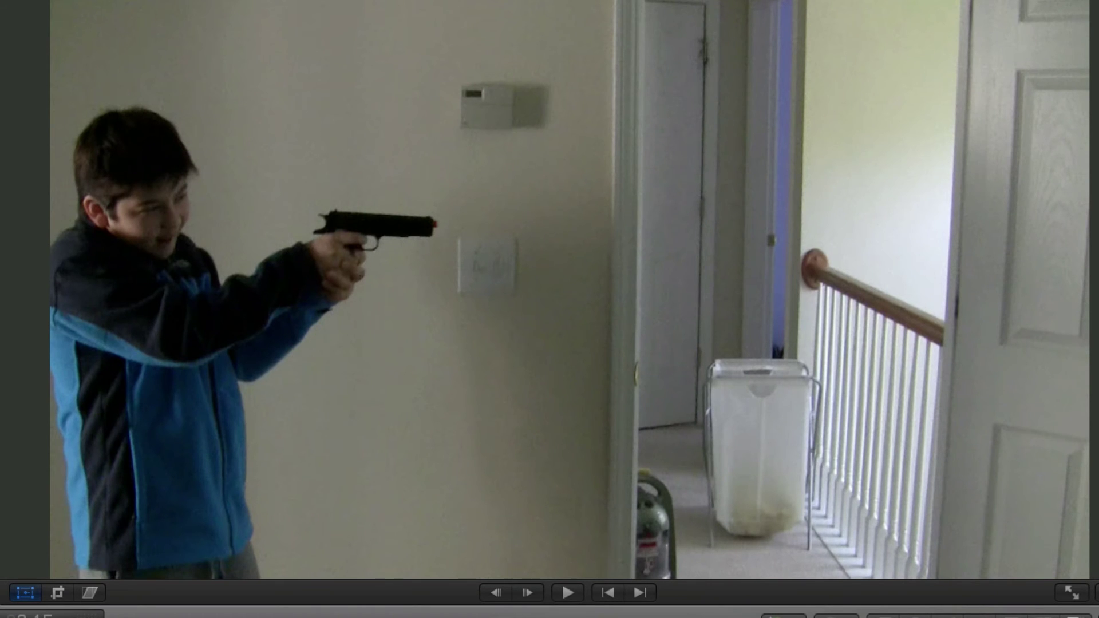
pyautogui.press('Escape')
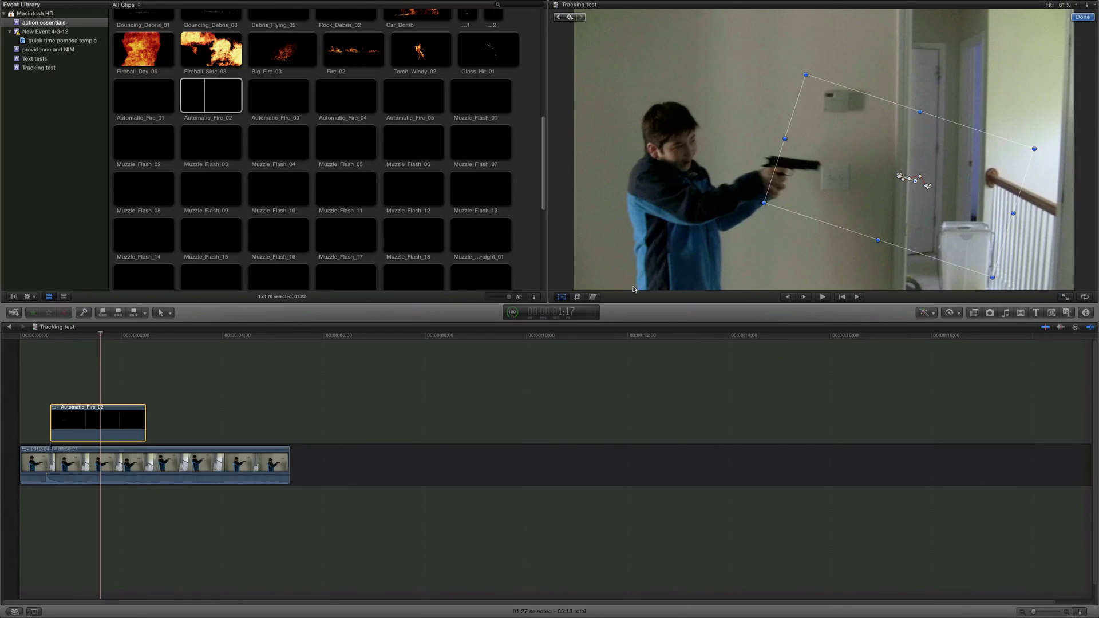
pyautogui.click(564, 297)
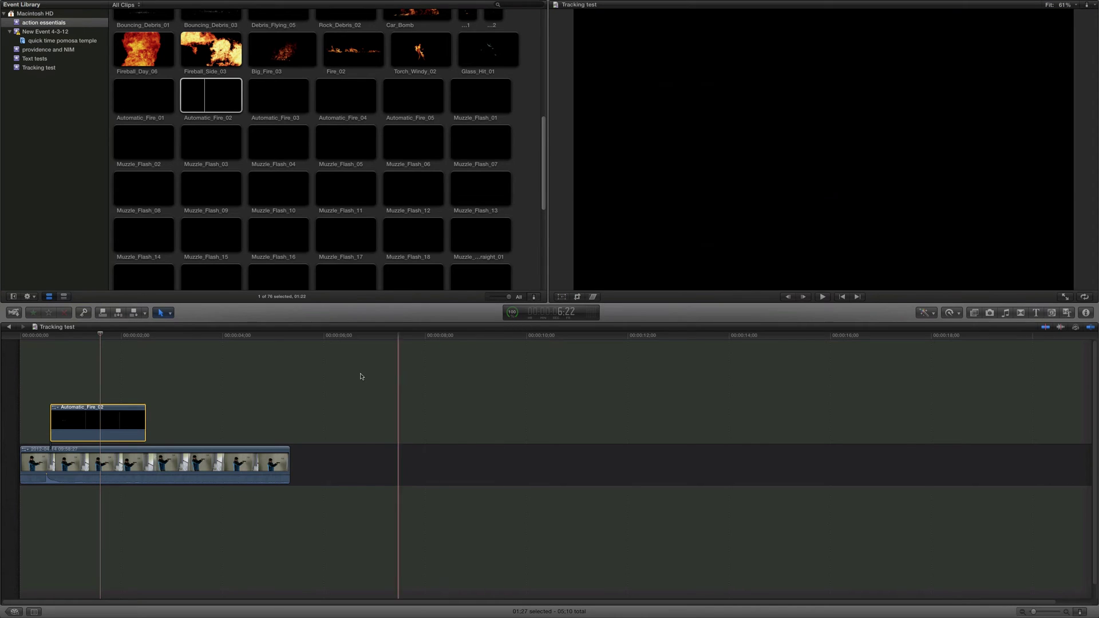
# Play back the tracked muzzle flash from the start of the overlay clip and return the playhead there
pyautogui.moveTo(102, 339); pyautogui.dragTo(50, 349)
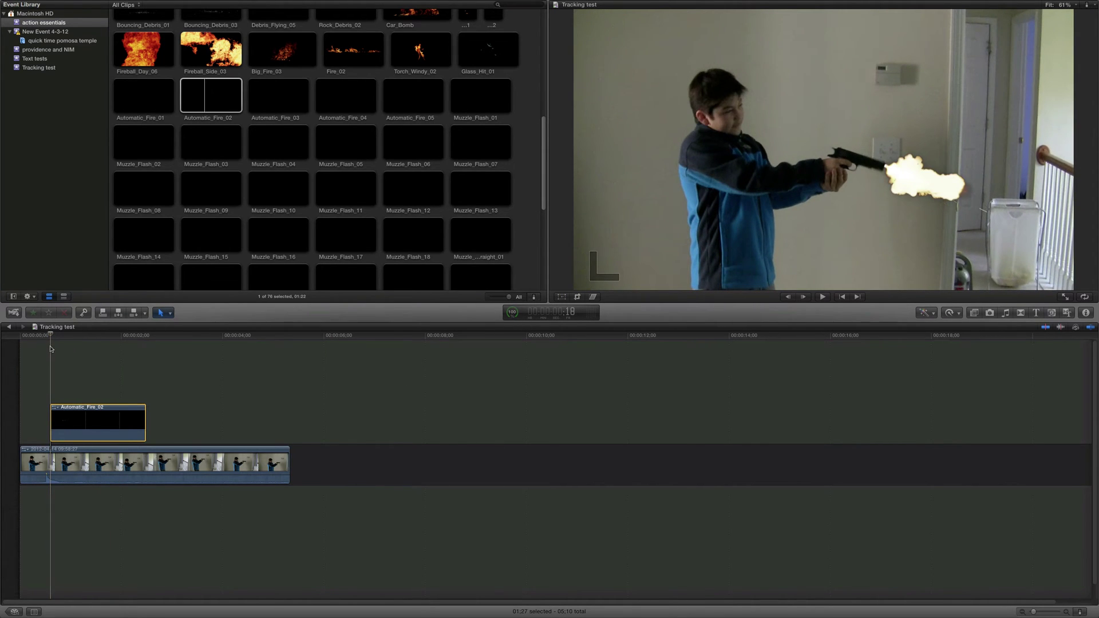
pyautogui.press('space')
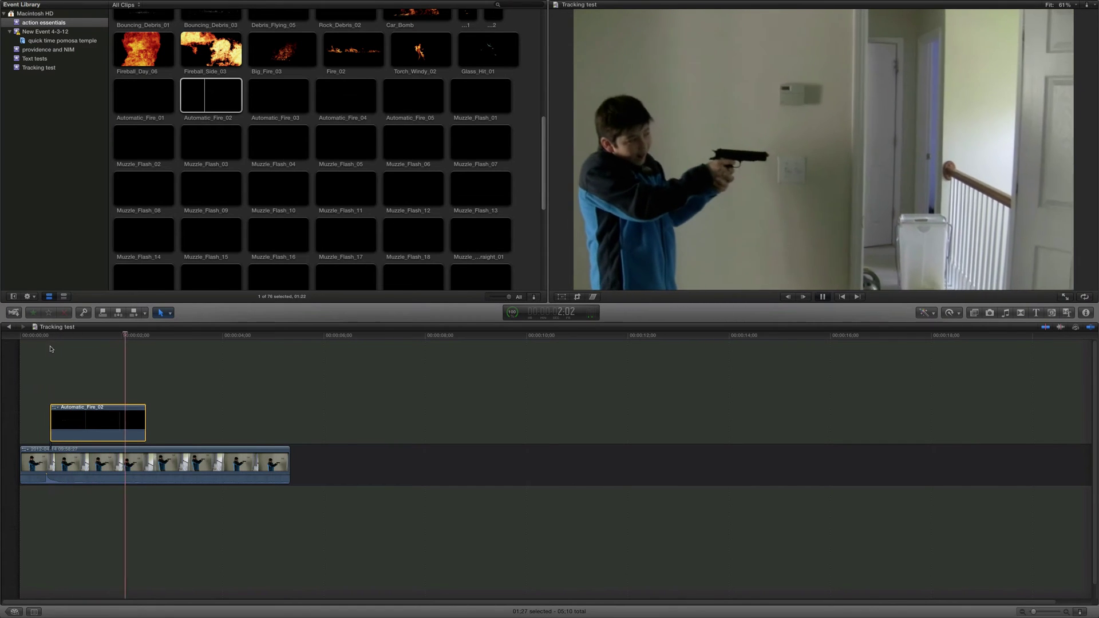
pyautogui.press('space')
pyautogui.moveTo(146, 338); pyautogui.dragTo(50, 348)
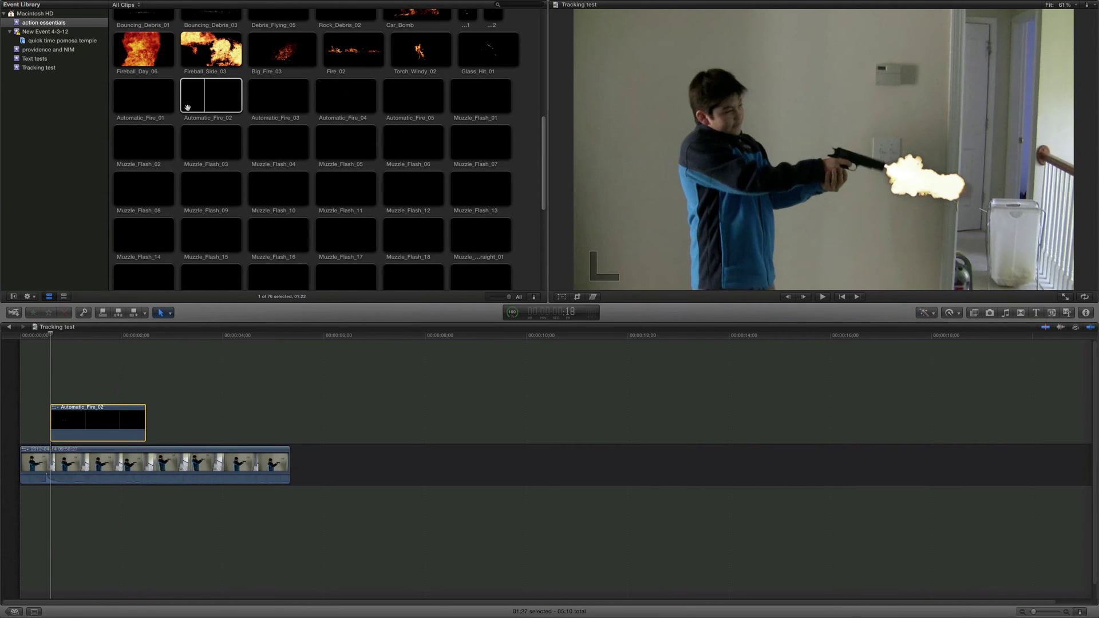
pyautogui.click(190, 94)
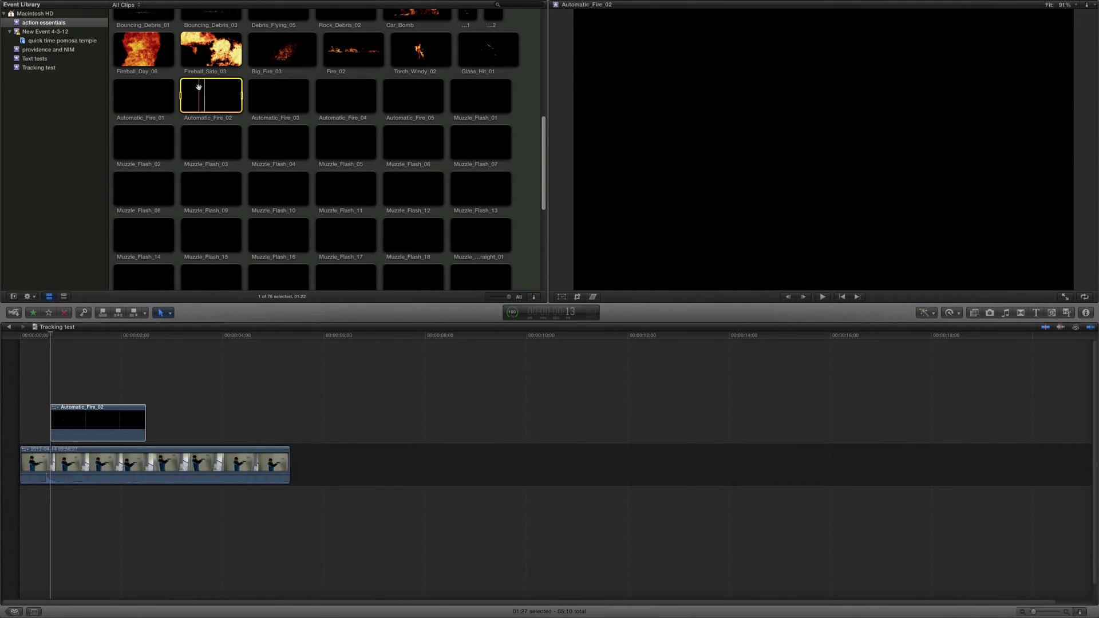
pyautogui.click(106, 417)
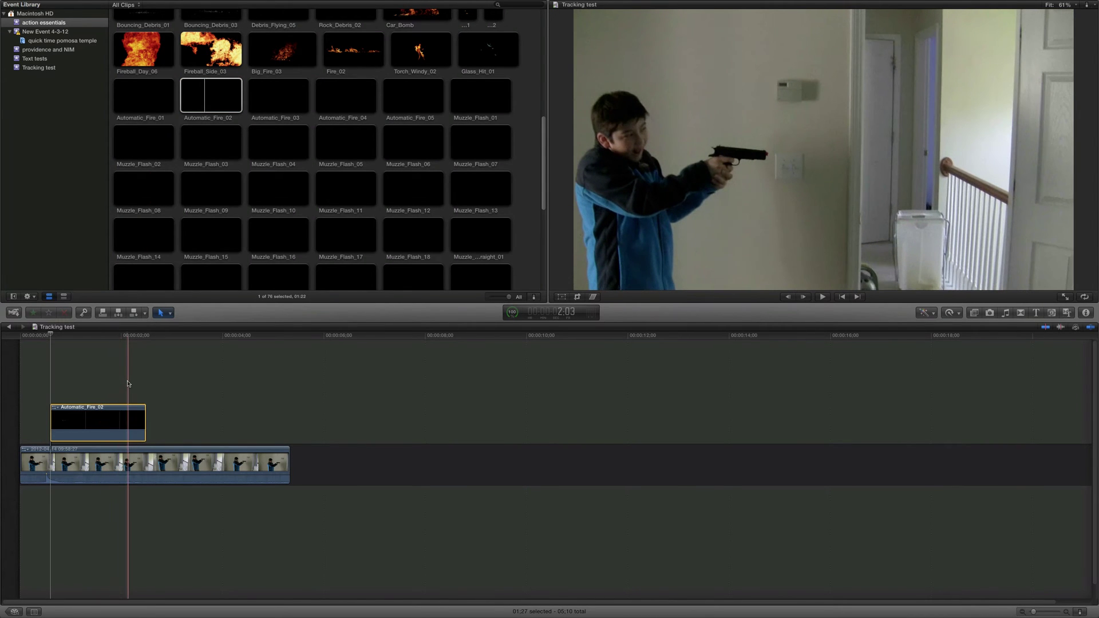
pyautogui.scroll(-1, 150, 371)
pyautogui.scroll(2, 147, 369)
pyautogui.scroll(-1, 140, 375)
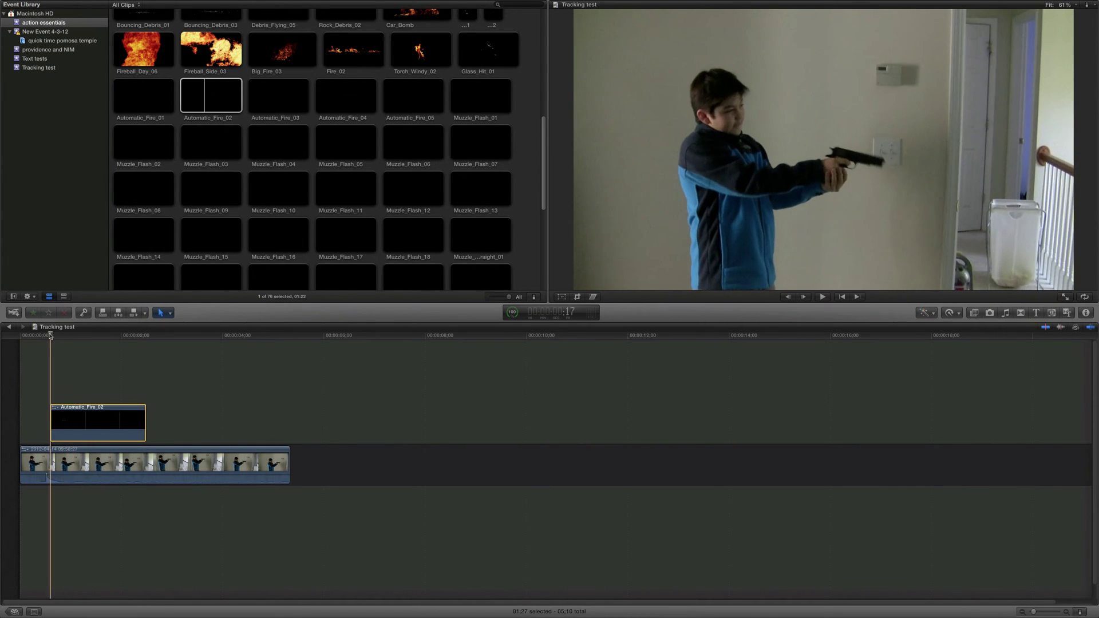
# Add the Automatic_Fire_03 clip above Automatic_Fire_02, starting at 1:05 on the frame right after the last flash
pyautogui.moveTo(49, 335); pyautogui.dragTo(77, 336)
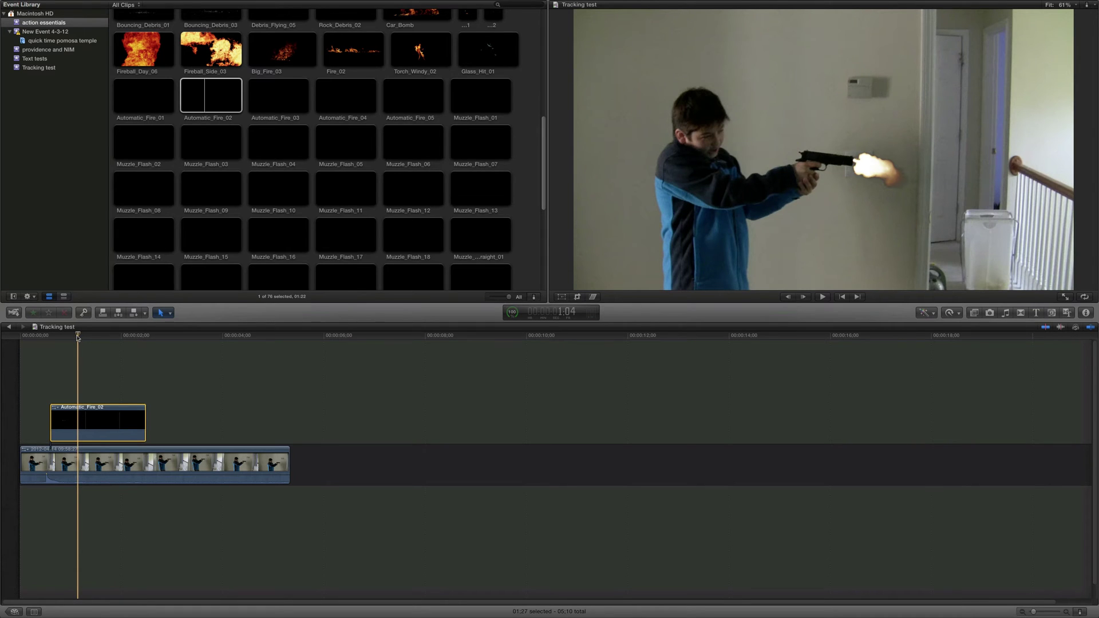
pyautogui.press('Right')
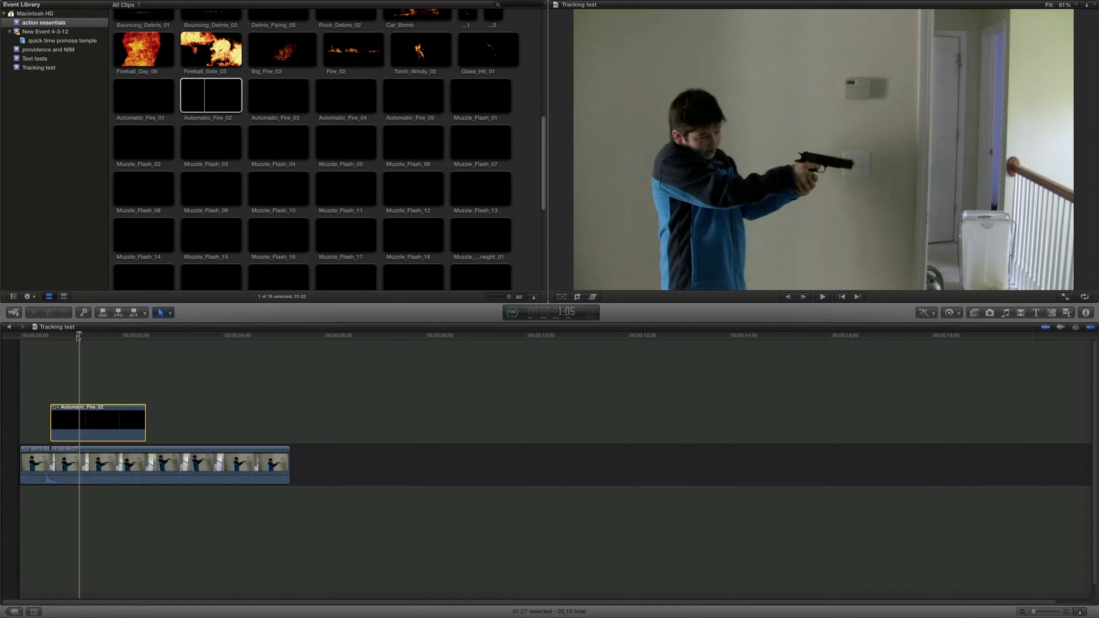
pyautogui.click(302, 103)
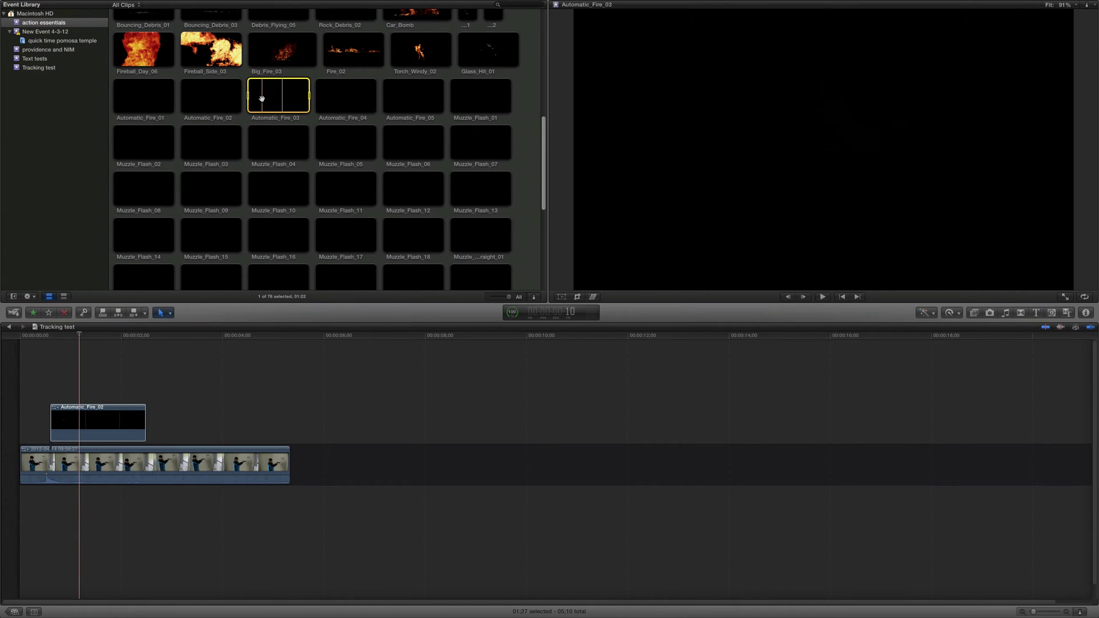
pyautogui.moveTo(262, 99); pyautogui.dragTo(79, 338)
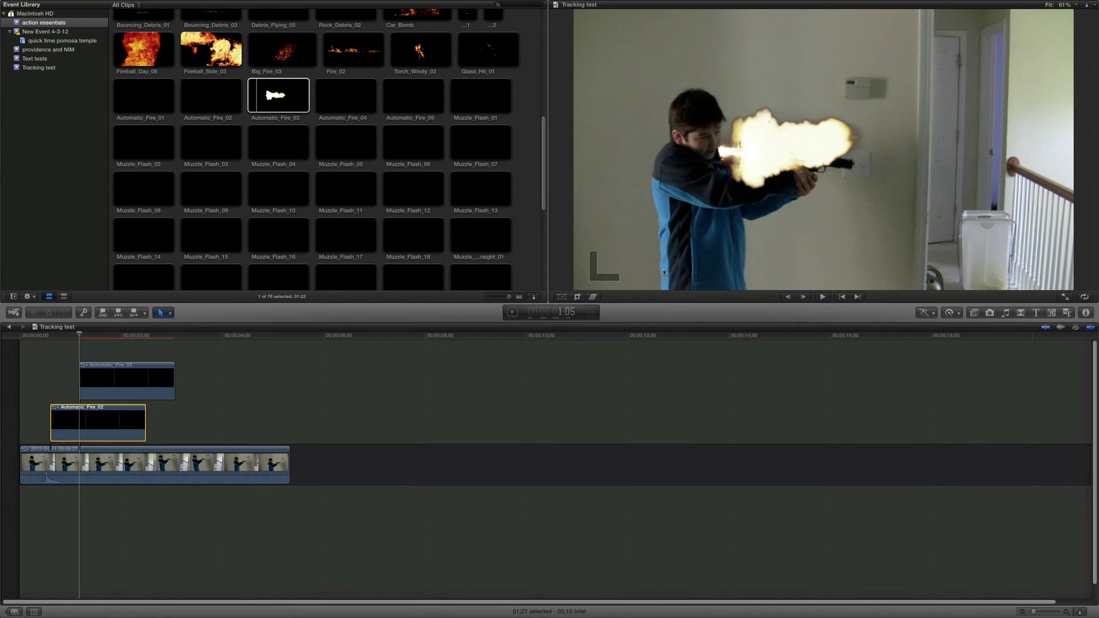
# Transform Automatic_Fire_03 to about half size, tilt it to match the gun, place its flash at the muzzle and add a keyframe
pyautogui.click(562, 296)
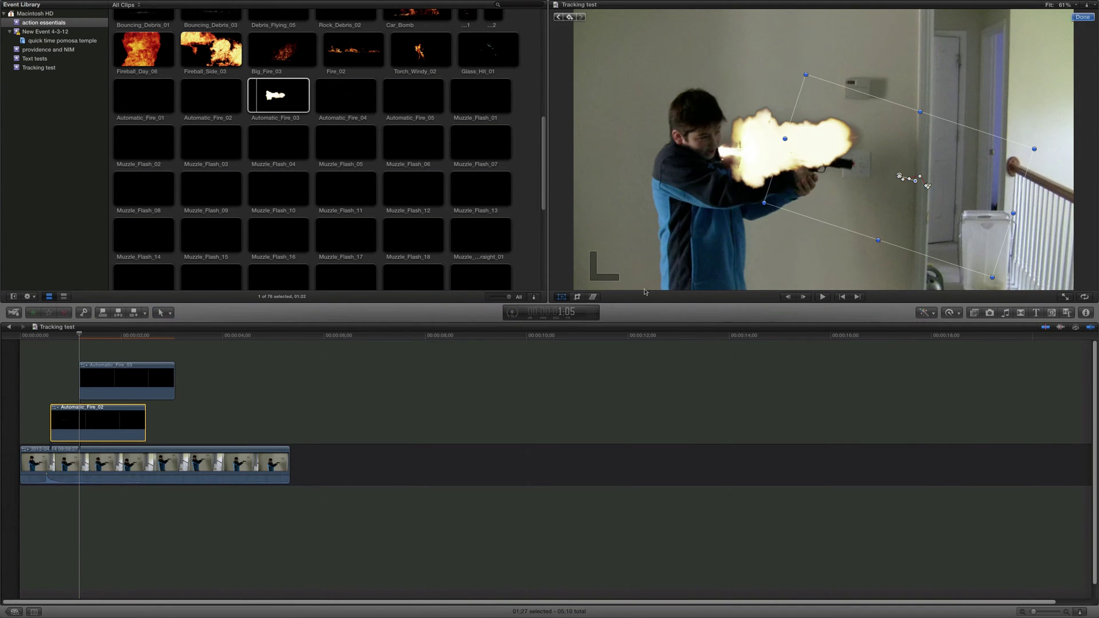
pyautogui.click(136, 384)
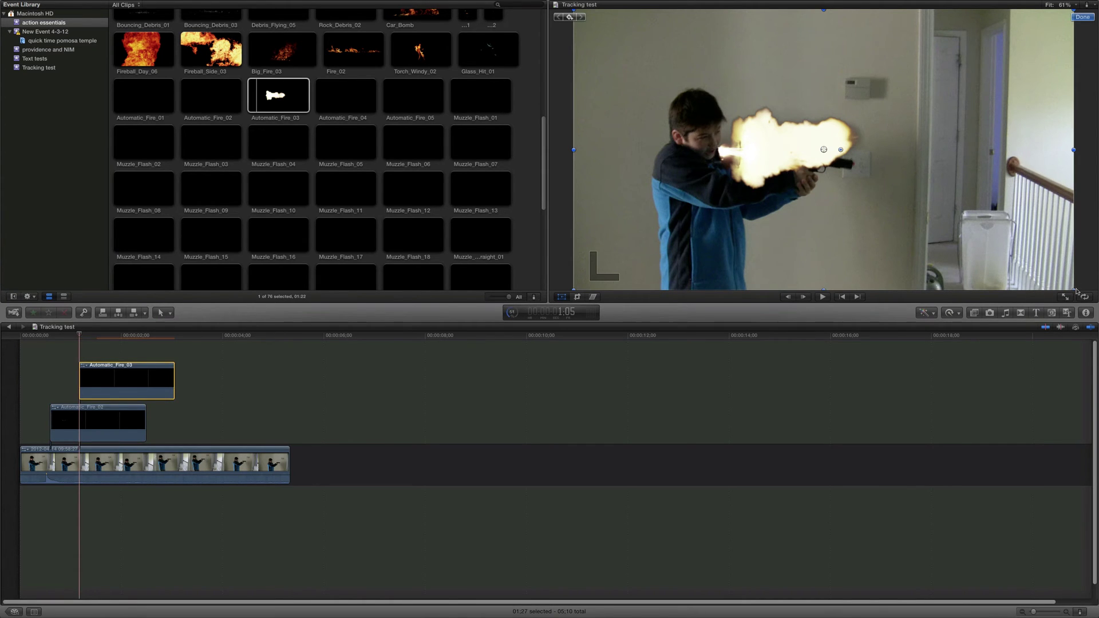
pyautogui.moveTo(1077, 291); pyautogui.dragTo(971, 232)
pyautogui.moveTo(840, 189); pyautogui.dragTo(931, 202)
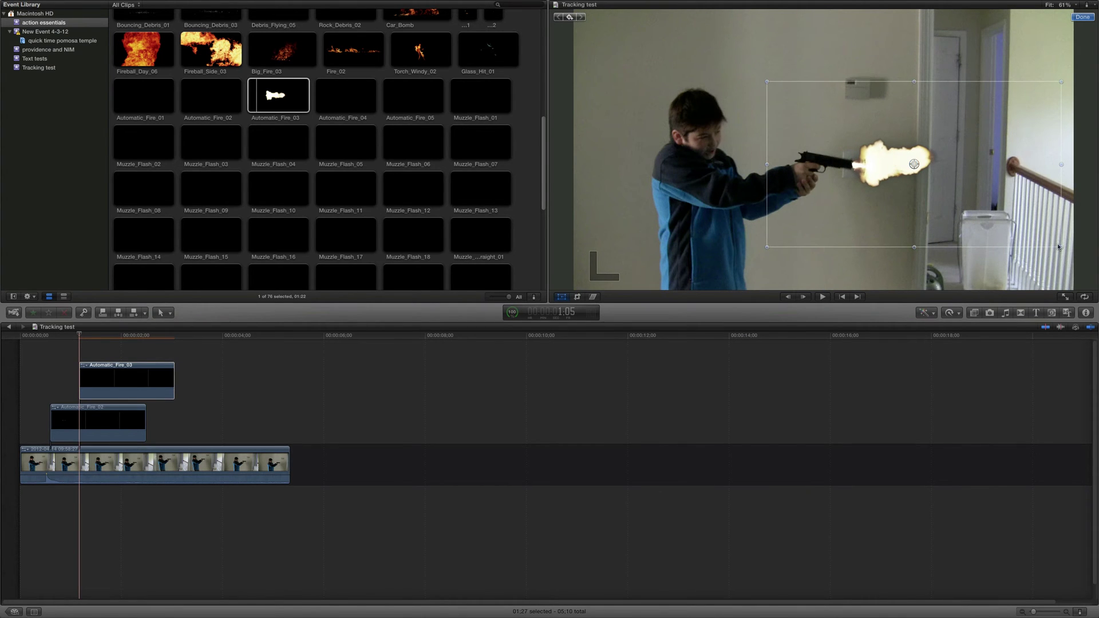
pyautogui.moveTo(1060, 247); pyautogui.dragTo(996, 213)
pyautogui.moveTo(930, 164); pyautogui.dragTo(877, 167)
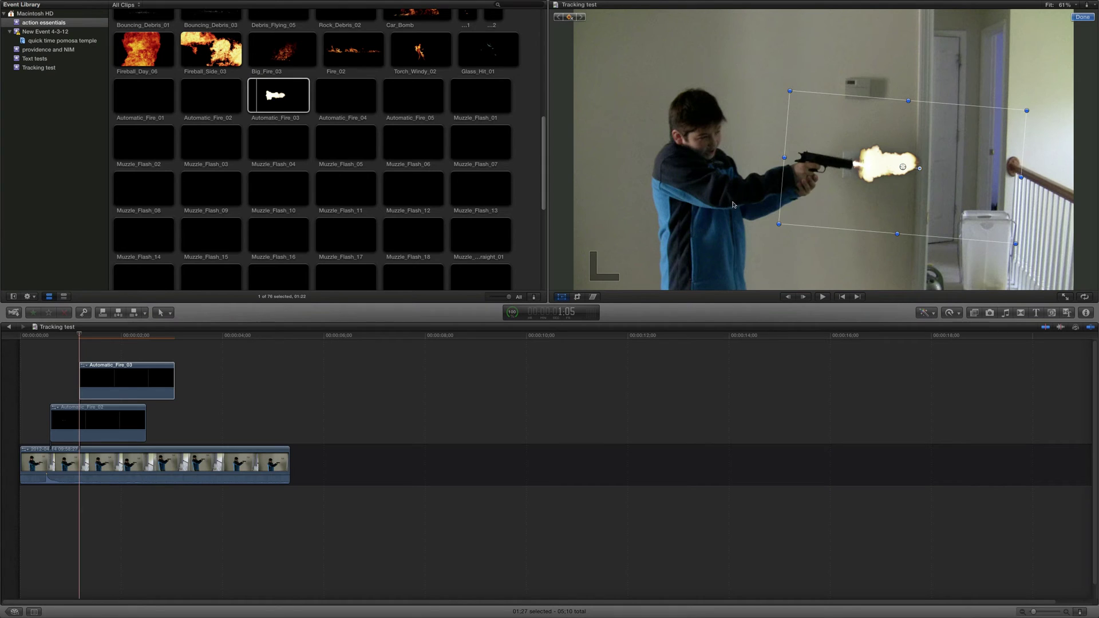
# Advance through the first burst of Automatic_Fire_03 frame by frame, moving the flash back onto the barrel tip where it drifts
pyautogui.press('Right')
pyautogui.moveTo(868, 174); pyautogui.dragTo(854, 177)
pyautogui.press('Right')
pyautogui.press('Right')
pyautogui.press('Right')
pyautogui.press('Right')
pyautogui.press('Right')
pyautogui.press('Right')
pyautogui.press('Right')
pyautogui.press('Right')
pyautogui.press('Right')
pyautogui.press('Right')
pyautogui.press('Right')
pyautogui.press('Right')
pyautogui.press('Right')
pyautogui.press('Right')
pyautogui.press('Right')
pyautogui.press('Down')
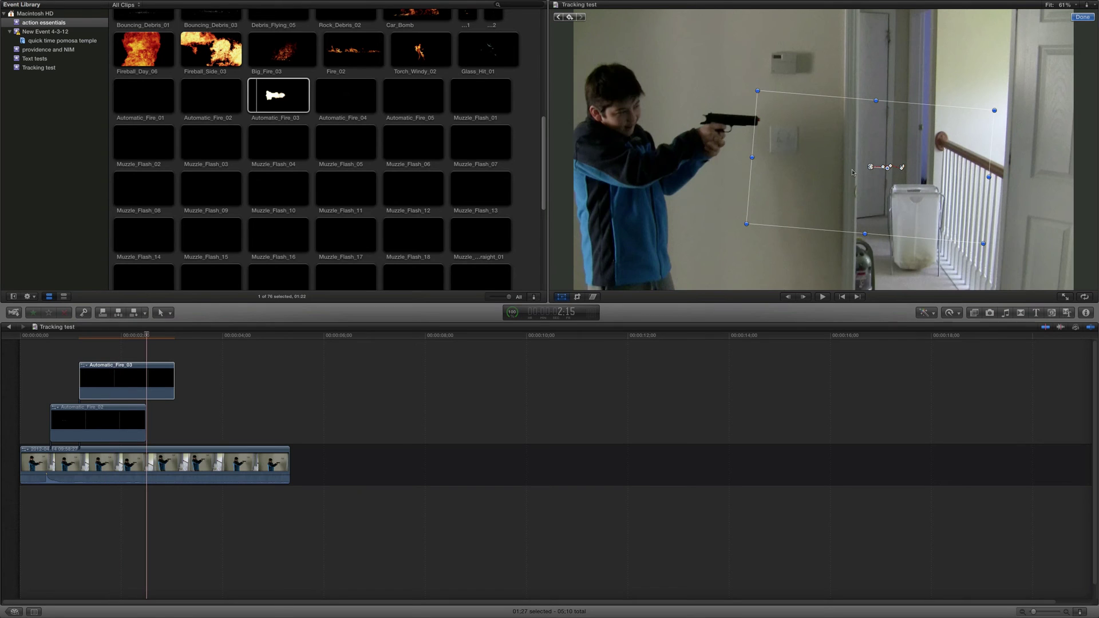
# Return to the middle of Automatic_Fire_03 and realign the flash with the muzzle on the firing frames around 1:20
pyautogui.moveTo(145, 337); pyautogui.dragTo(98, 342)
pyautogui.press('Right')
pyautogui.press('Right')
pyautogui.press('Right')
pyautogui.press('Right')
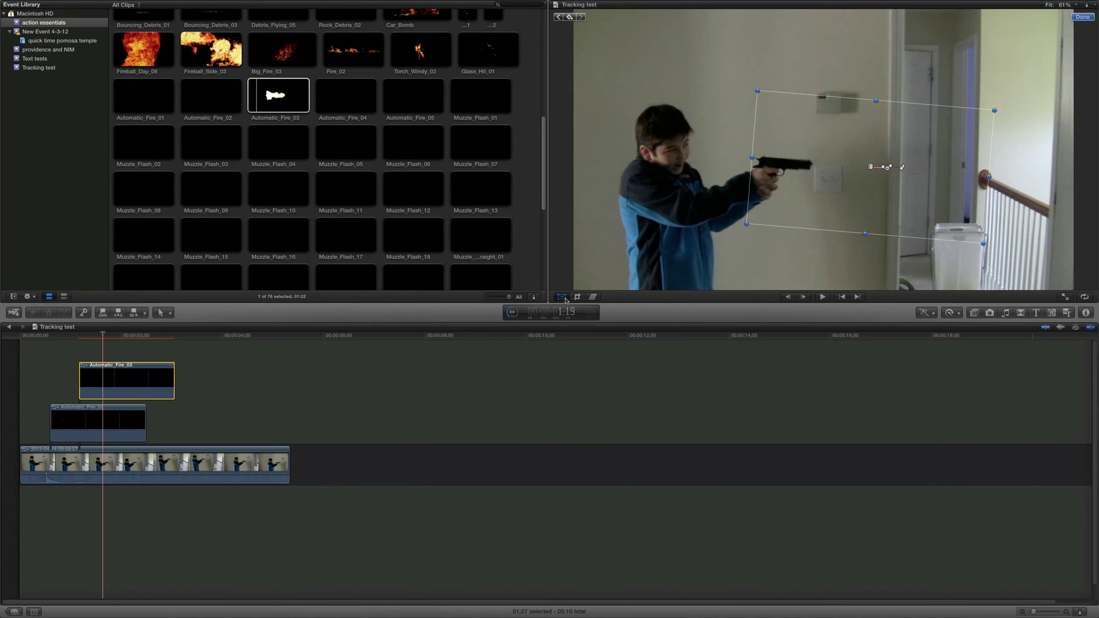
pyautogui.moveTo(836, 165); pyautogui.dragTo(822, 169)
# Reposition the Automatic_Fire_03 flash onto the barrel tip at the firing frame at 1:28
pyautogui.press('Right')
pyautogui.press('Right')
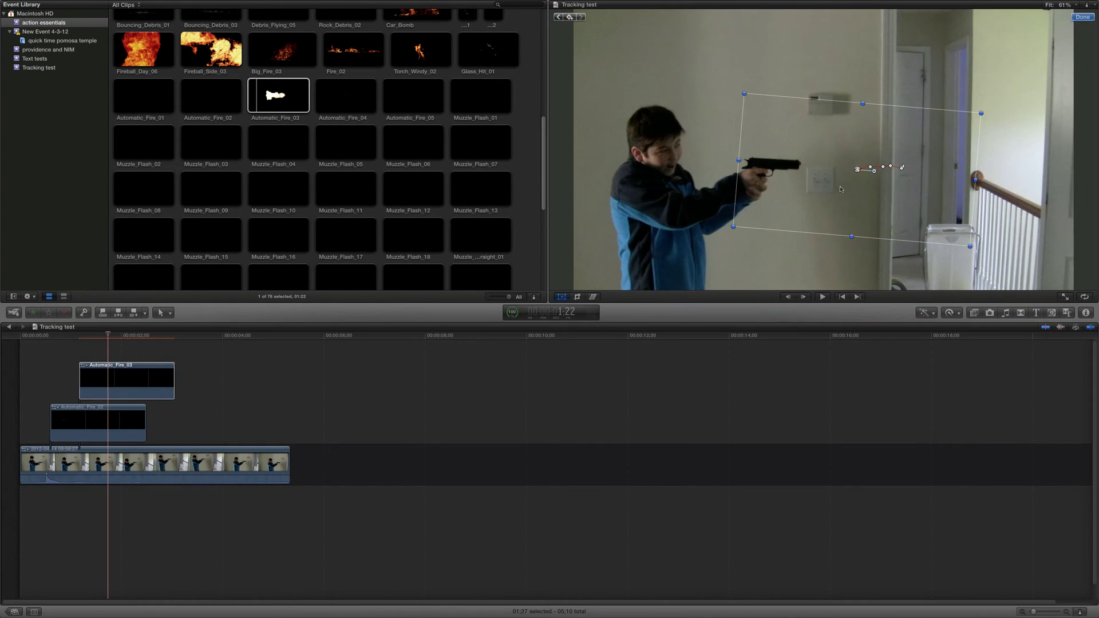
pyautogui.press('Left')
pyautogui.moveTo(830, 166); pyautogui.dragTo(824, 177)
pyautogui.press('Right')
pyautogui.press('Right')
pyautogui.press('Right')
pyautogui.press('Right')
pyautogui.press('Right')
pyautogui.press('Right')
pyautogui.press('Right')
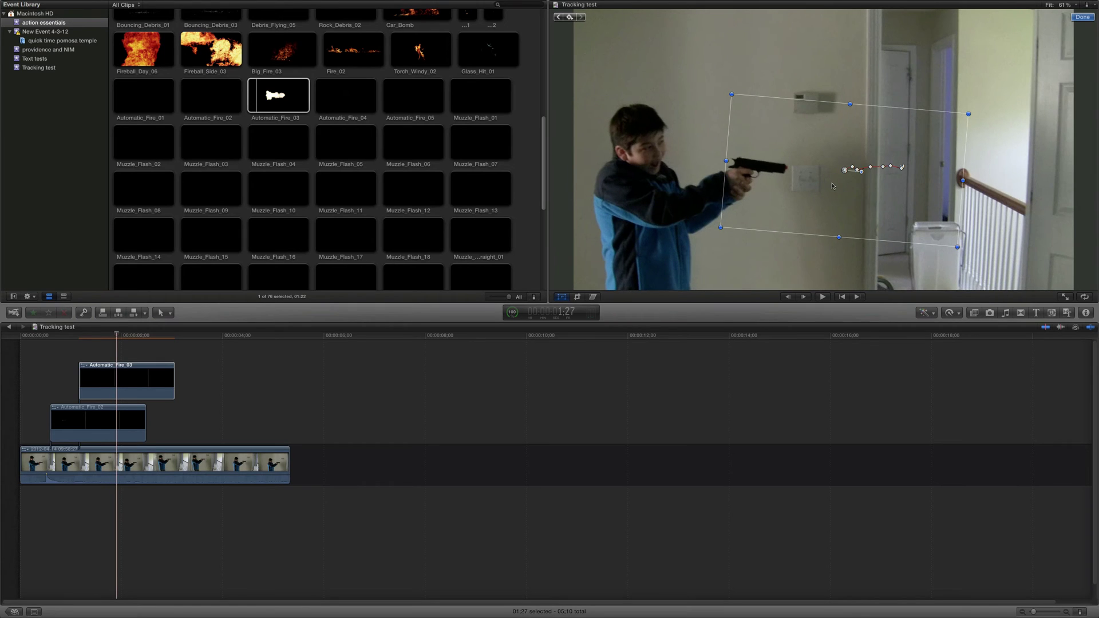
pyautogui.moveTo(825, 177); pyautogui.dragTo(811, 172)
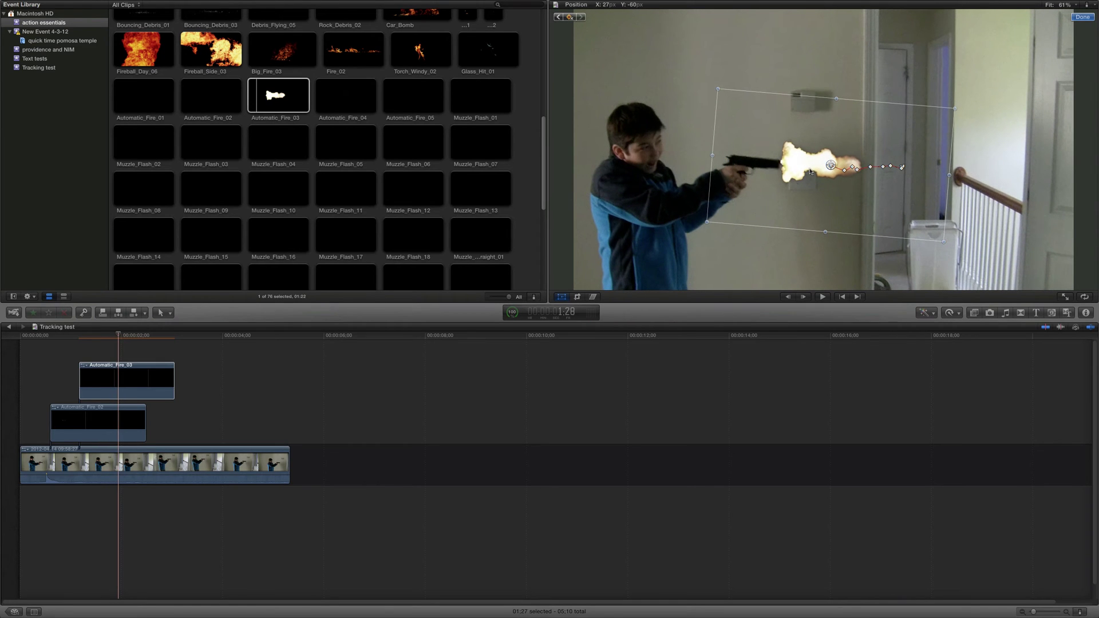
# Move the flash at 2:02 onto the muzzle, check the following frames for more flashes, and finish the transform
pyautogui.press('Right')
pyautogui.press('Right')
pyautogui.press('Right')
pyautogui.press('Right')
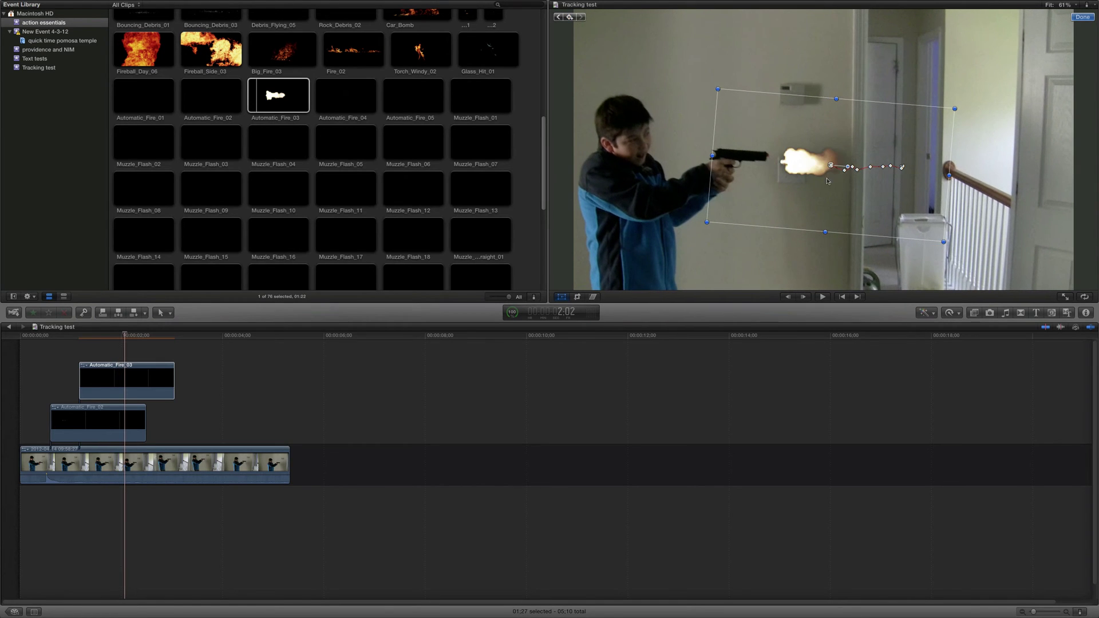
pyautogui.moveTo(825, 177); pyautogui.dragTo(813, 172)
pyautogui.press('Right')
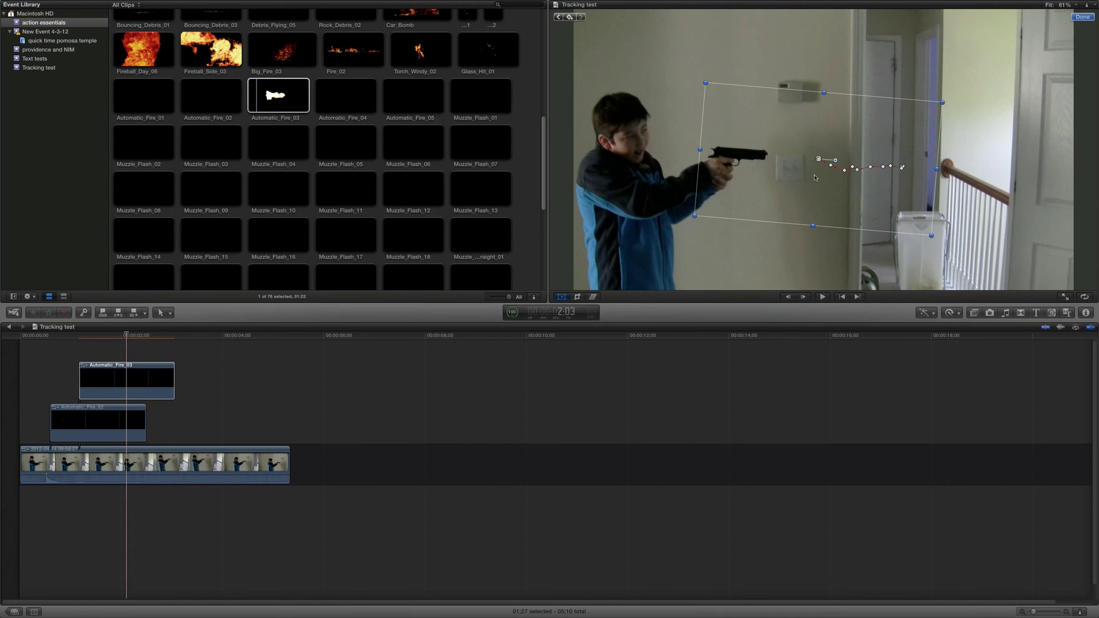
pyautogui.press('Right')
pyautogui.press('Right')
pyautogui.press('Right')
pyautogui.press('Right')
pyautogui.press('Right')
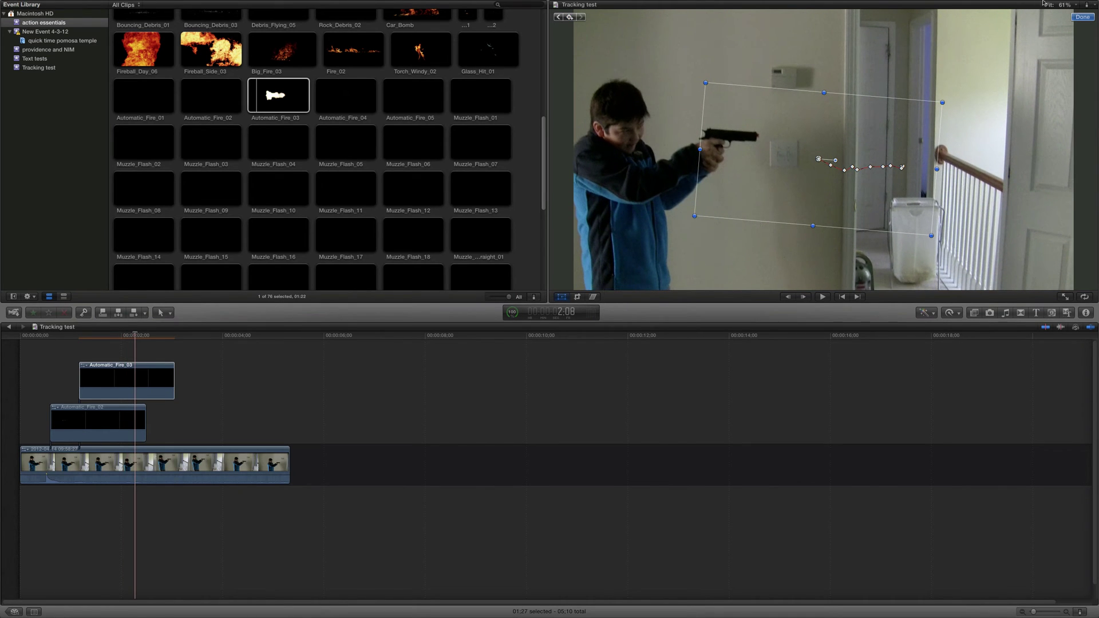
pyautogui.click(559, 298)
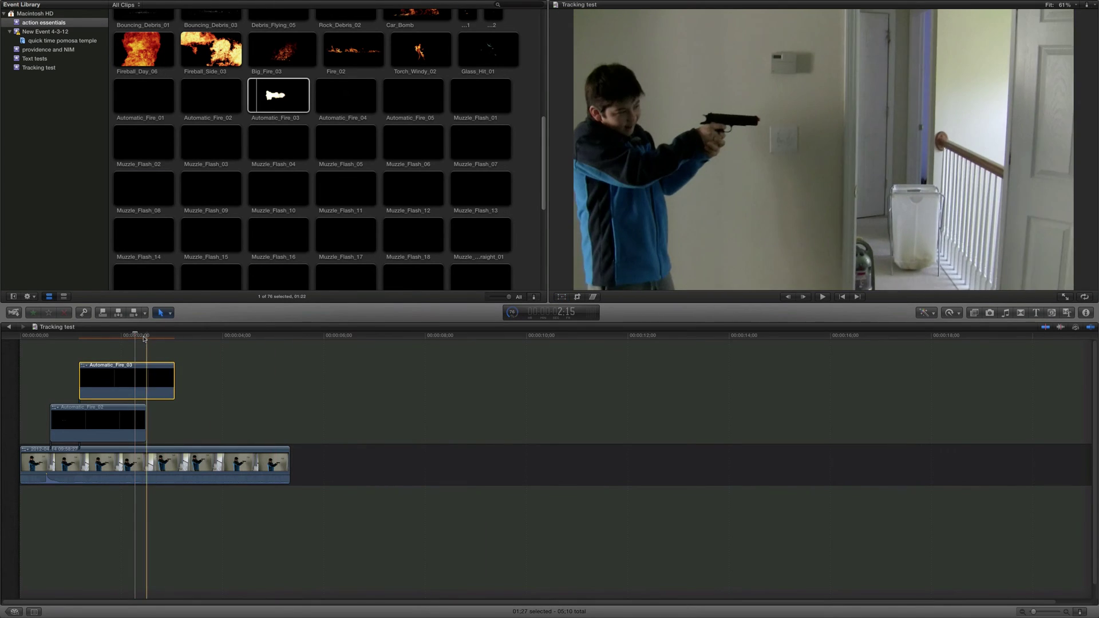
# Play back the tracked Automatic_Fire_03 flashes and return the playhead to the start of Automatic_Fire_02
pyautogui.moveTo(135, 336); pyautogui.dragTo(77, 345)
pyautogui.press('space')
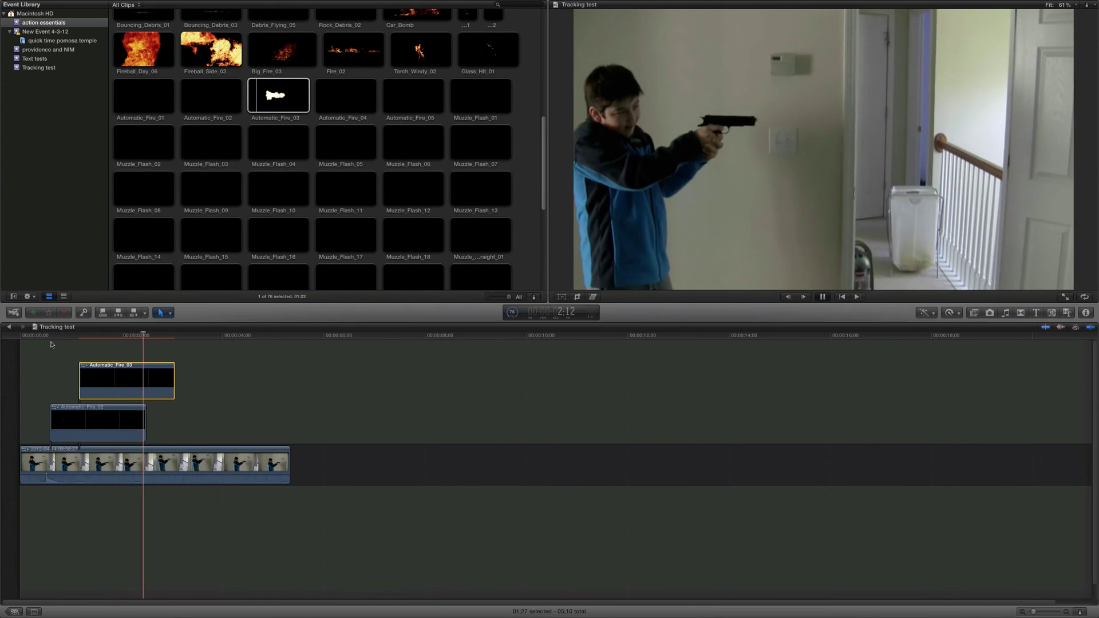
pyautogui.press('space')
pyautogui.moveTo(159, 337); pyautogui.dragTo(53, 345)
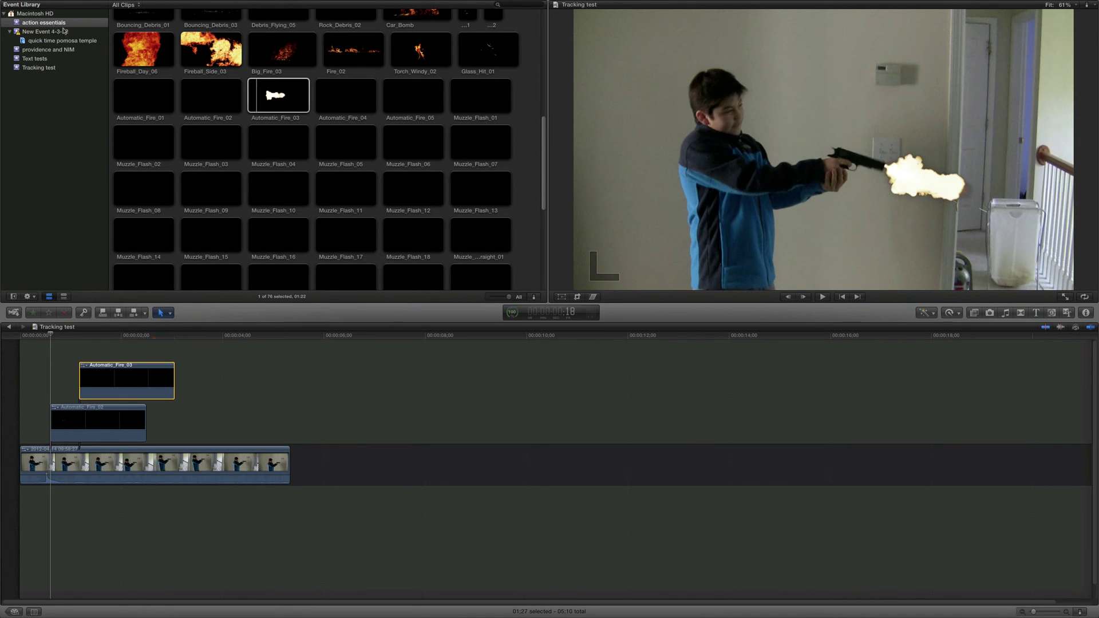
# Browse the sound effects in the action essentials event and audition them for a suitable gunfire sound
pyautogui.scroll(10, 306, 151)
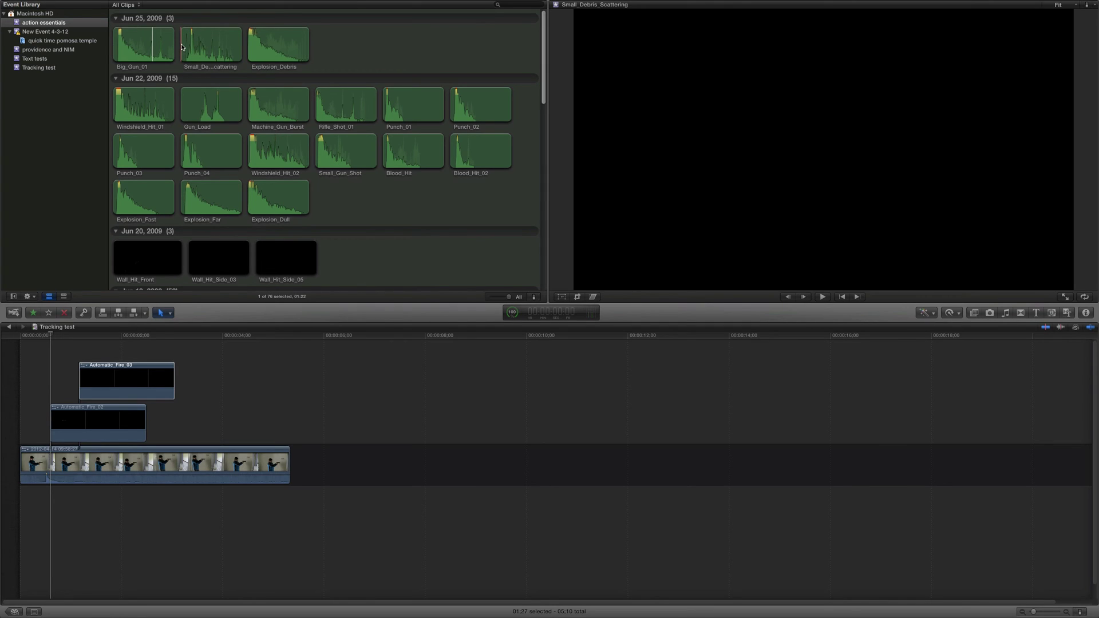
pyautogui.press('space')
pyautogui.press('space')
pyautogui.scroll(-1, 297, 184)
pyautogui.scroll(-1, 297, 183)
pyautogui.press('space')
pyautogui.press('space')
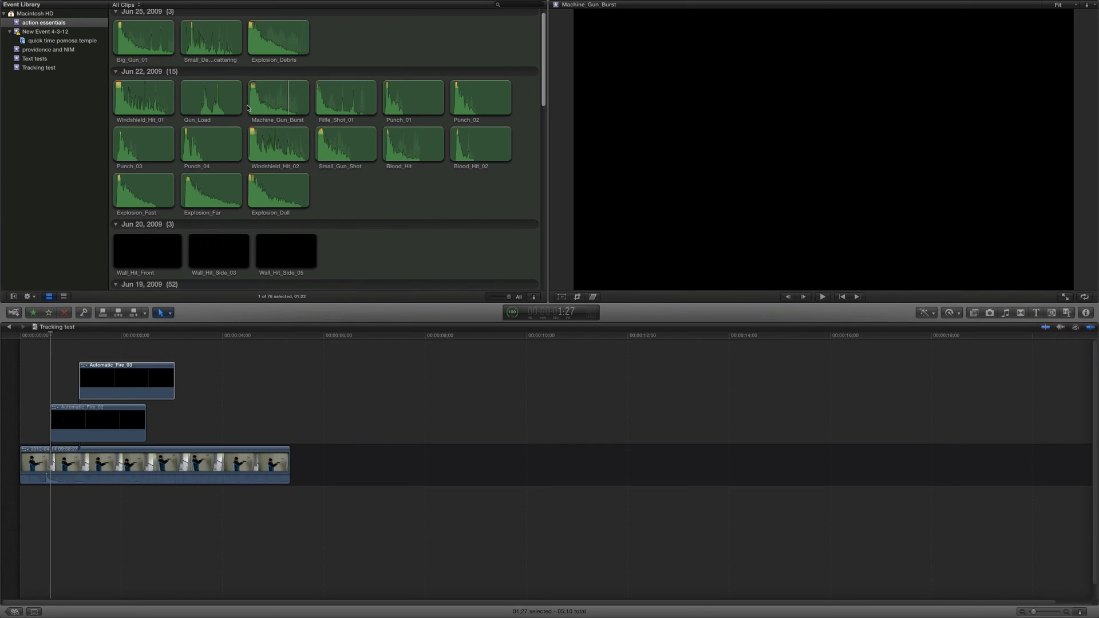
# Add the Machine_Gun_Burst sound effect beneath the footage, starting at the first muzzle flash
pyautogui.click(265, 102)
pyautogui.moveTo(256, 97); pyautogui.dragTo(52, 534)
pyautogui.click(49, 339)
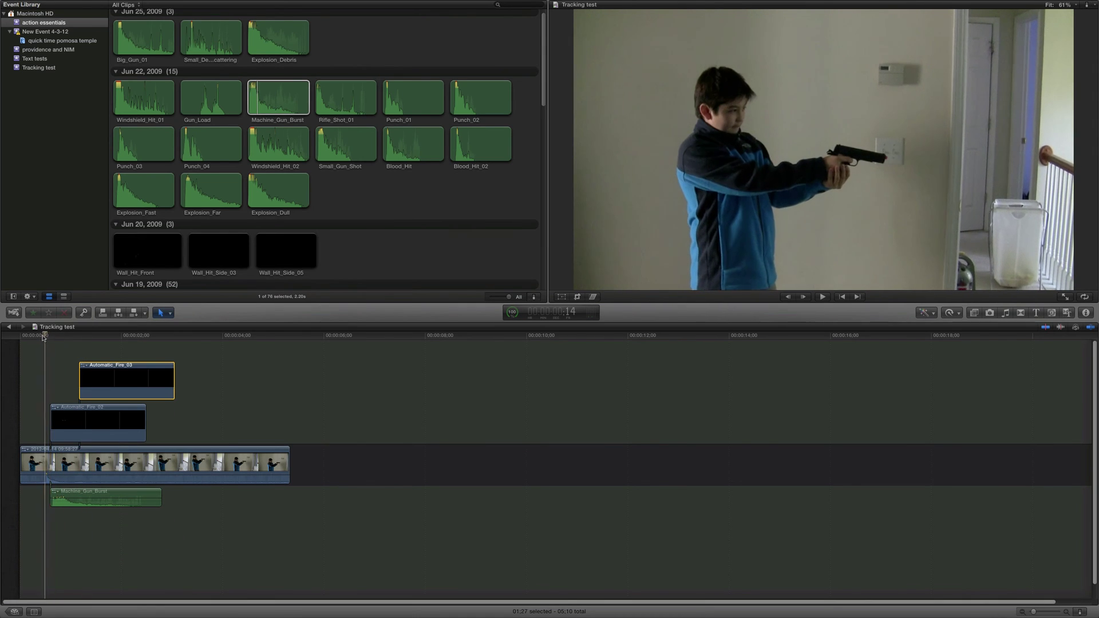
# Play back the shot from just before the first flash to check the gunfire sound against the muzzle flashes
pyautogui.press('space')
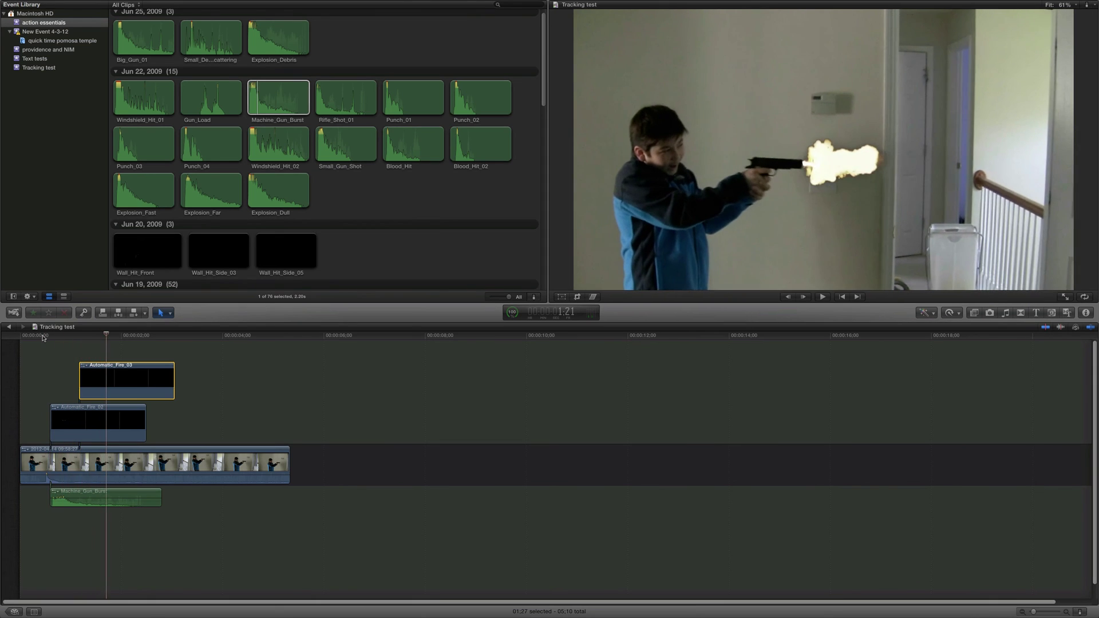
pyautogui.press('space')
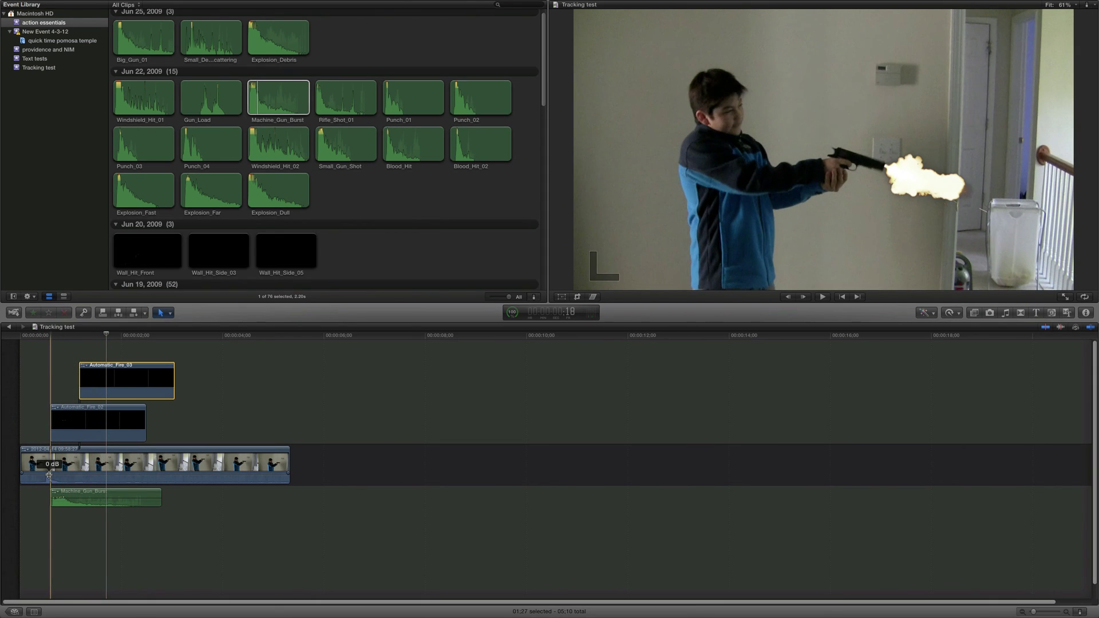
pyautogui.moveTo(49, 475); pyautogui.dragTo(48, 479)
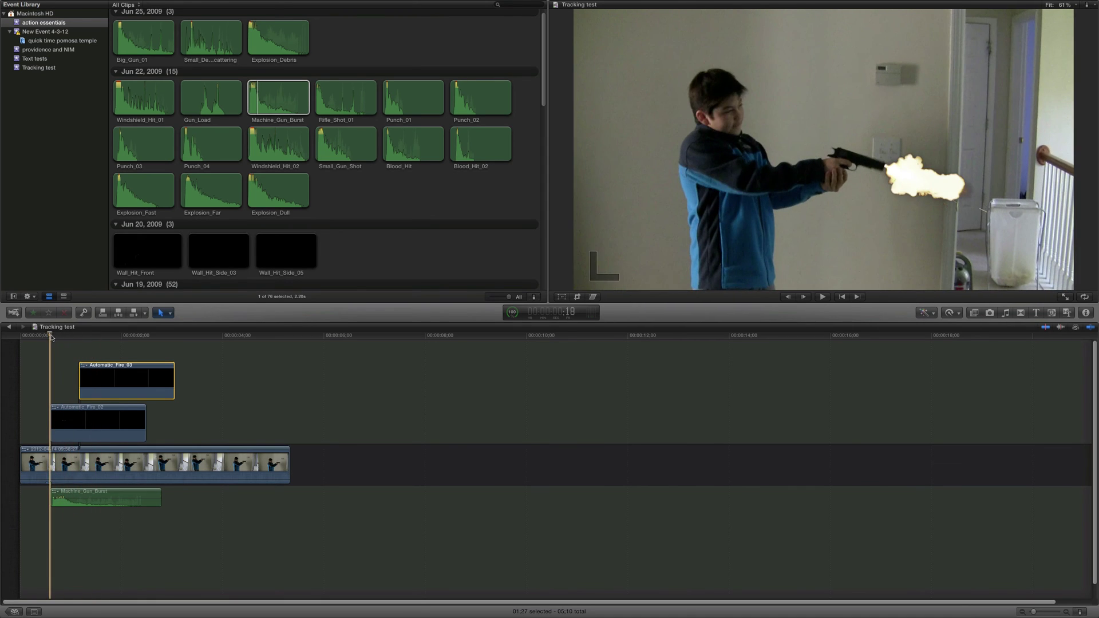
pyautogui.moveTo(51, 337); pyautogui.dragTo(43, 338)
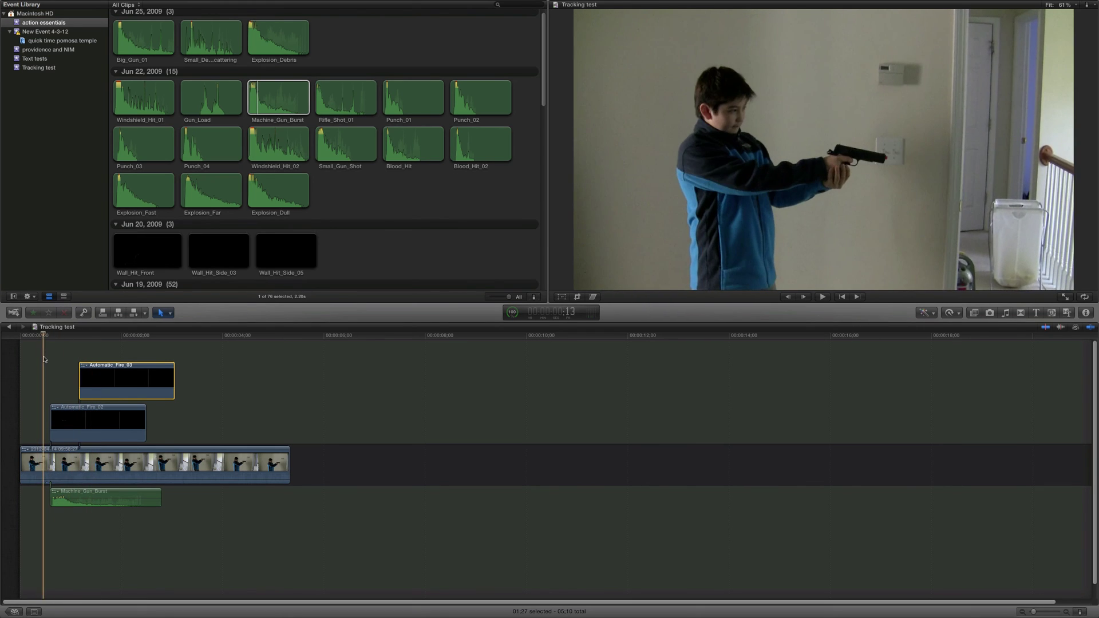
pyautogui.press('space')
pyautogui.press('space')
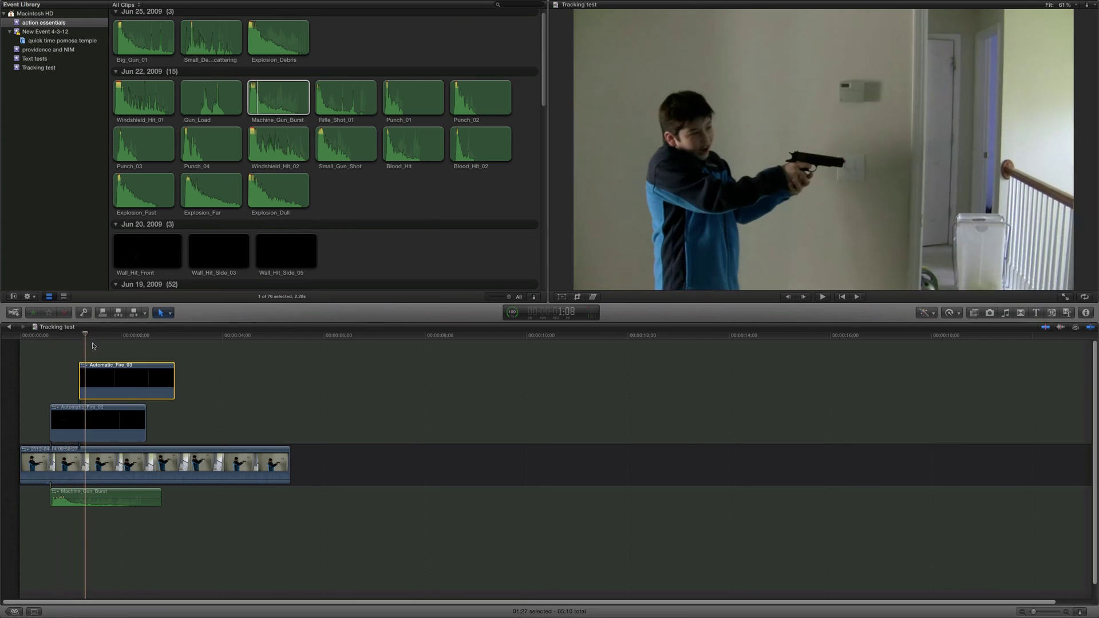
# Add a second Machine_Gun_Burst below the first one, starting where the loud shots of the first burst end
pyautogui.click(79, 337)
pyautogui.moveTo(74, 338); pyautogui.dragTo(64, 340)
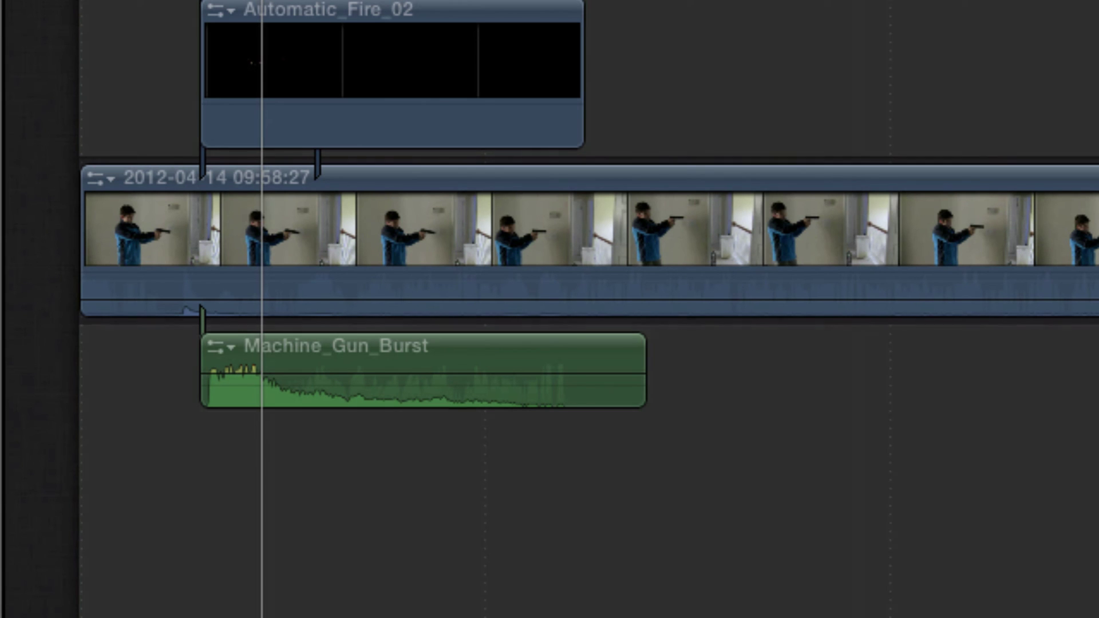
pyautogui.moveTo(209, 375); pyautogui.dragTo(266, 536)
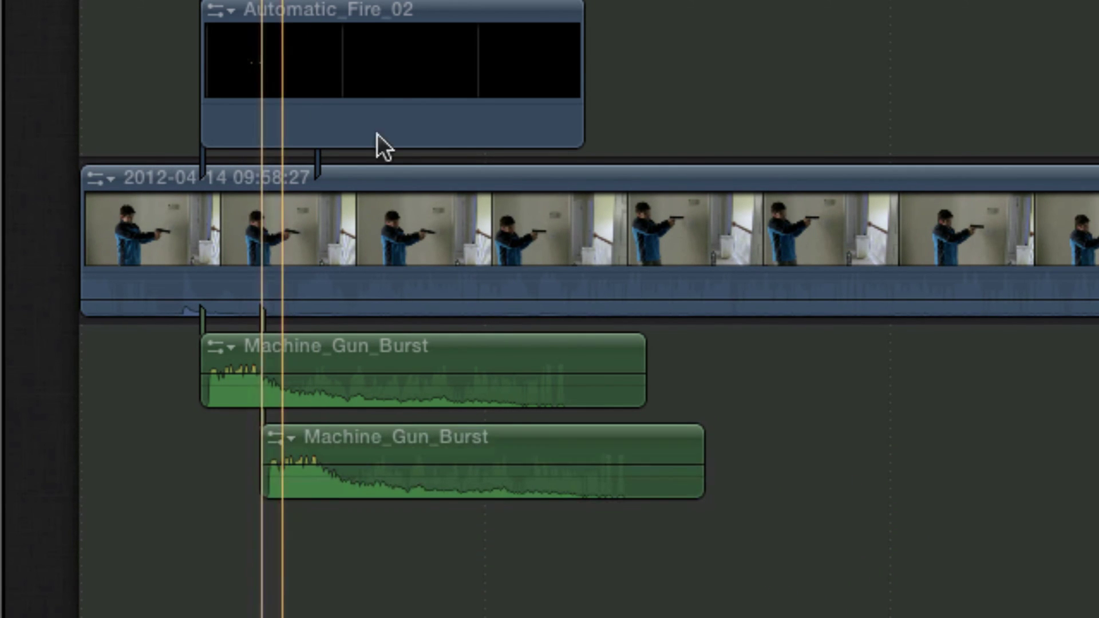
# Add a third Machine_Gun_Burst at the start of Automatic_Fire_03 and play back the shot with the layered gunfire
pyautogui.press('space')
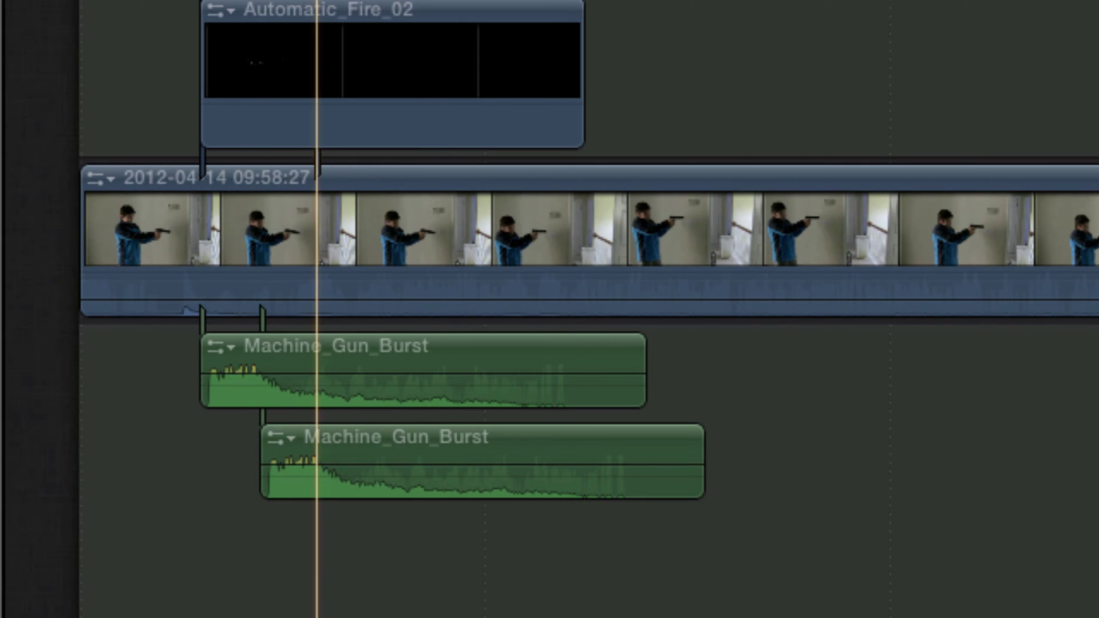
pyautogui.press('space')
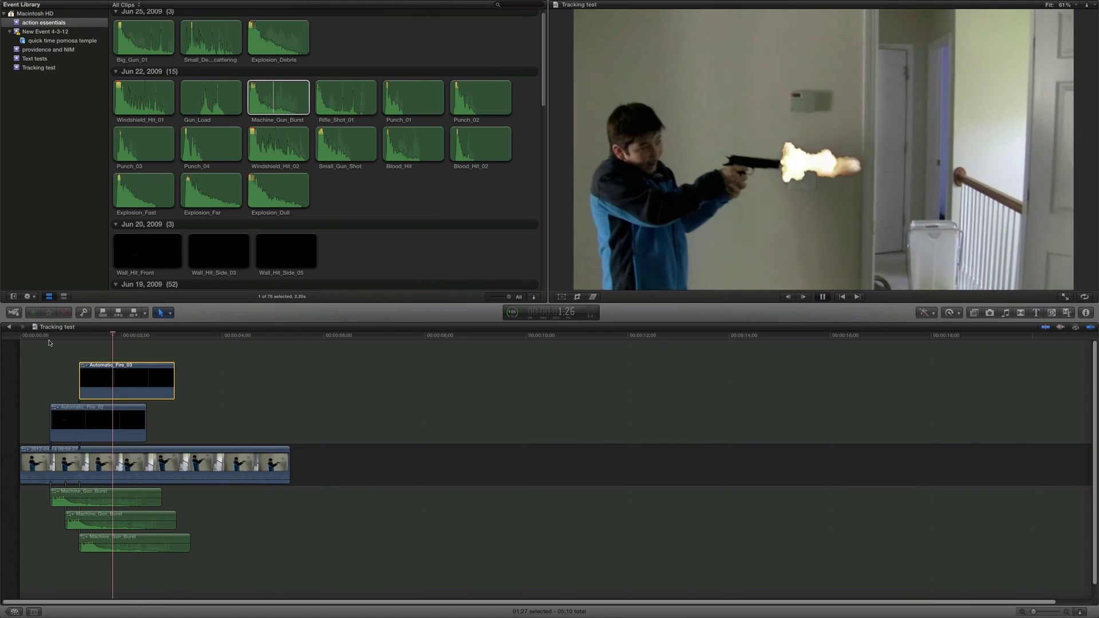
pyautogui.press('space')
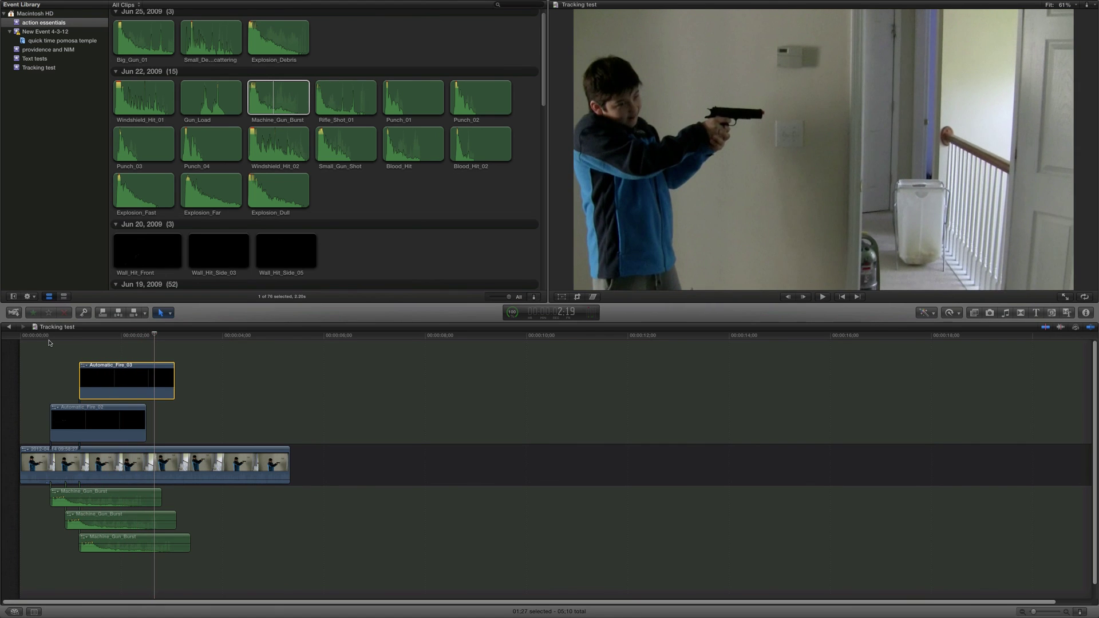
# Add a fourth Machine_Gun_Burst below the third one, starting at the muzzle flash at 1:13
pyautogui.click(108, 339)
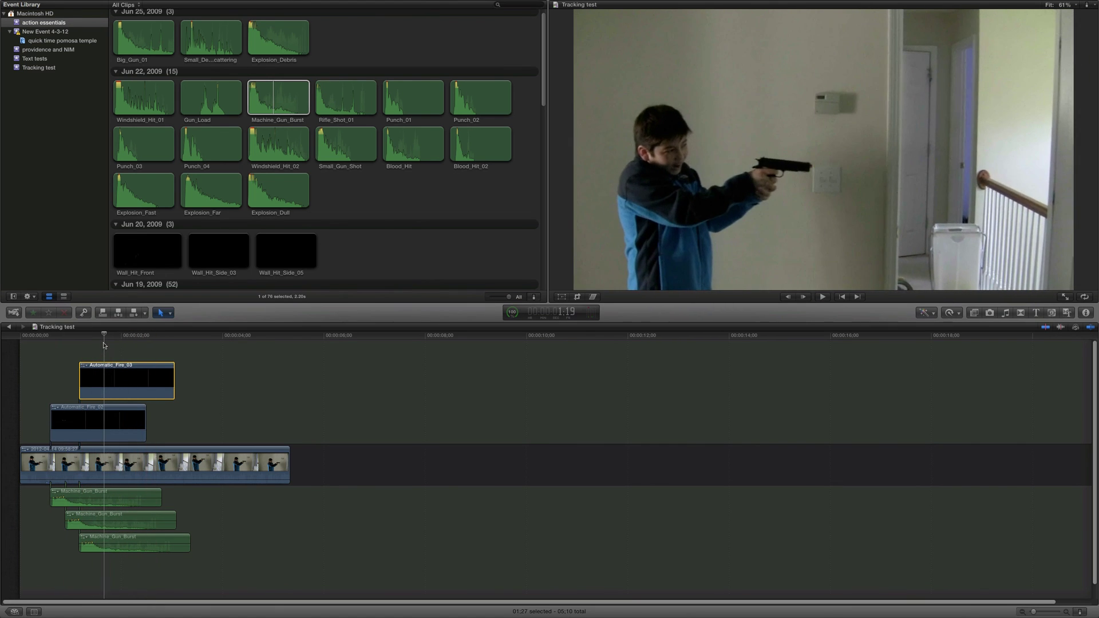
pyautogui.moveTo(104, 346); pyautogui.dragTo(95, 347)
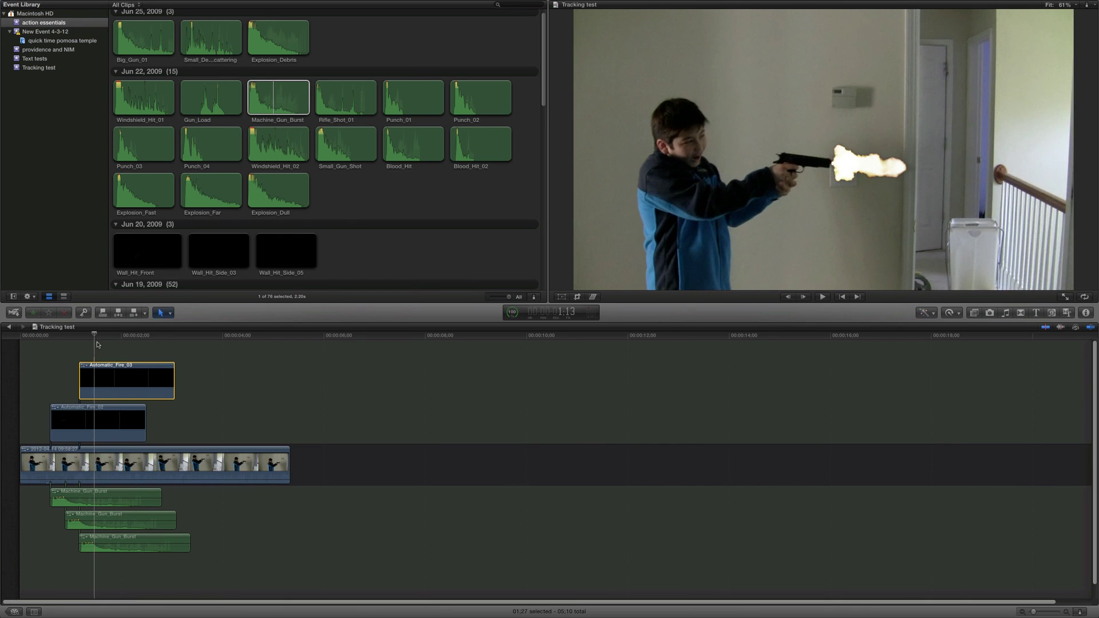
pyautogui.moveTo(269, 100); pyautogui.dragTo(97, 571)
# Find the next muzzle flash near 1:24 and add a fifth Machine_Gun_Burst there, below the fourth one
pyautogui.press('space')
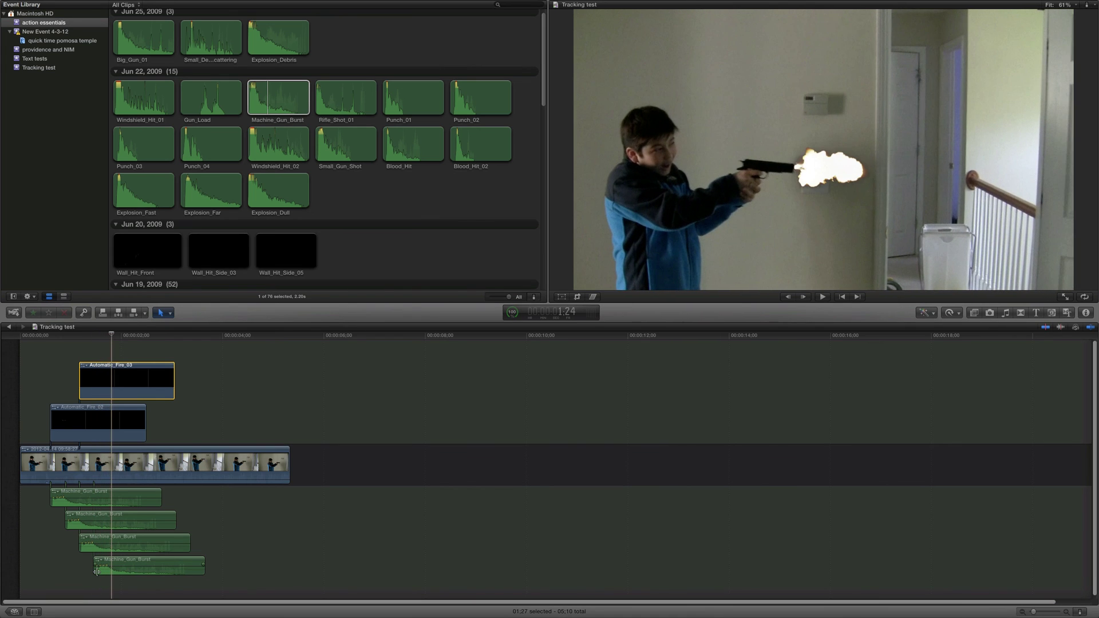
pyautogui.moveTo(264, 108); pyautogui.dragTo(111, 590)
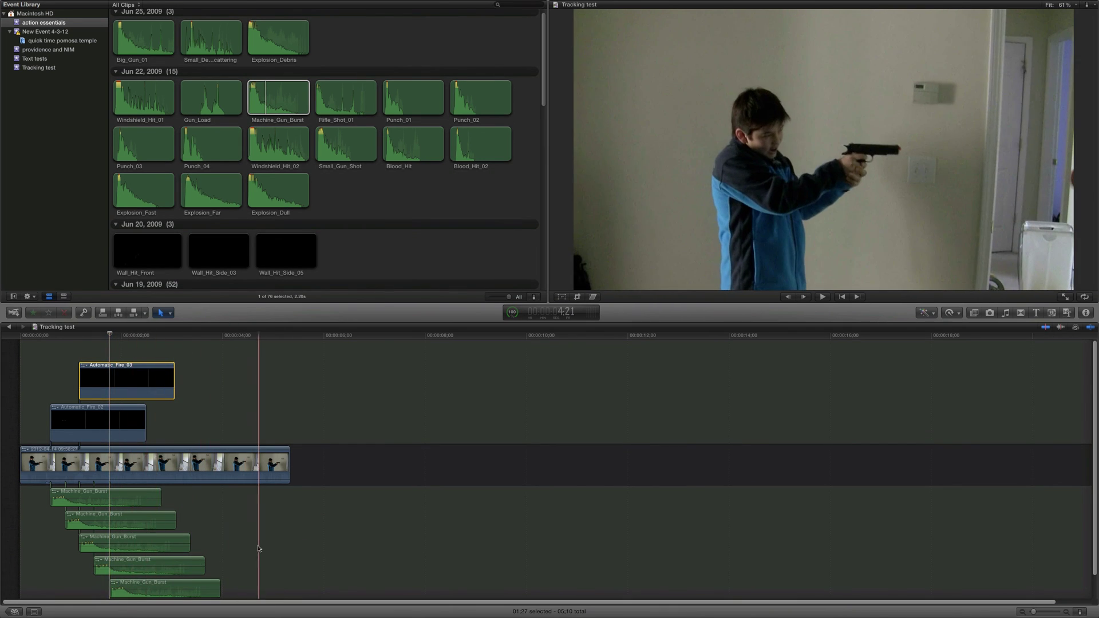
# Play back the shot from the first muzzle flash to check all five layered gun bursts against the flashes
pyautogui.scroll(-2, 257, 546)
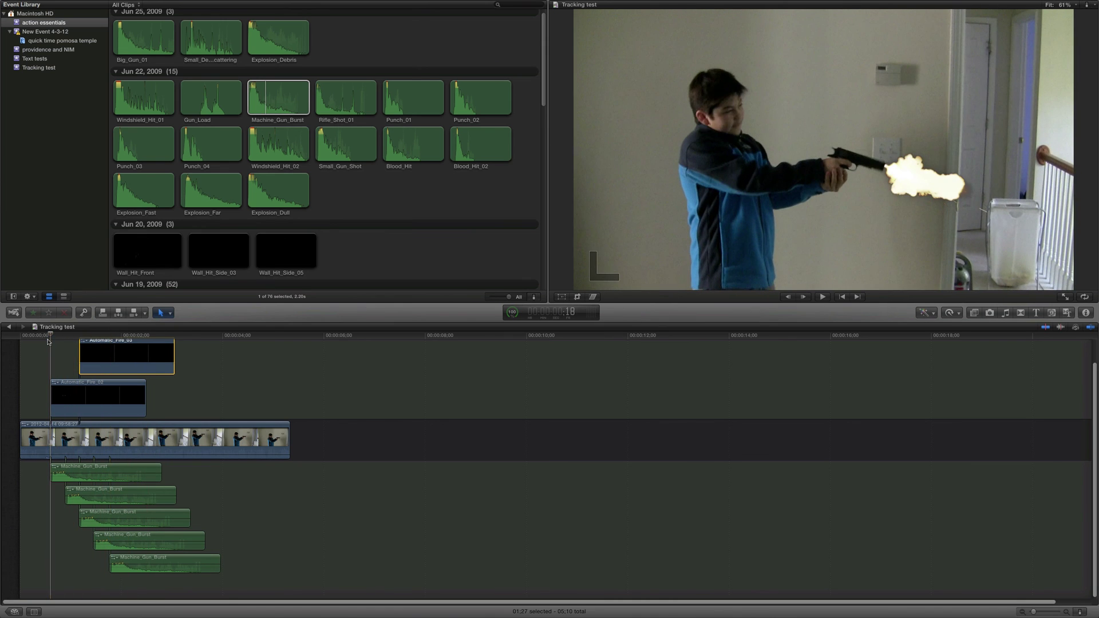
pyautogui.press('space')
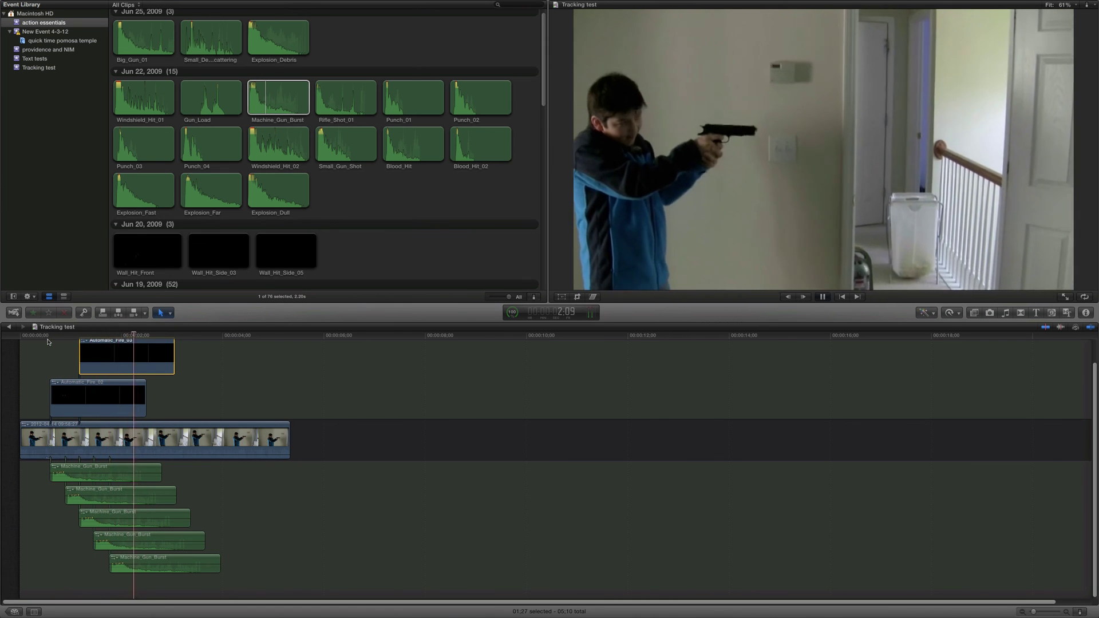
pyautogui.scroll(3, 213, 427)
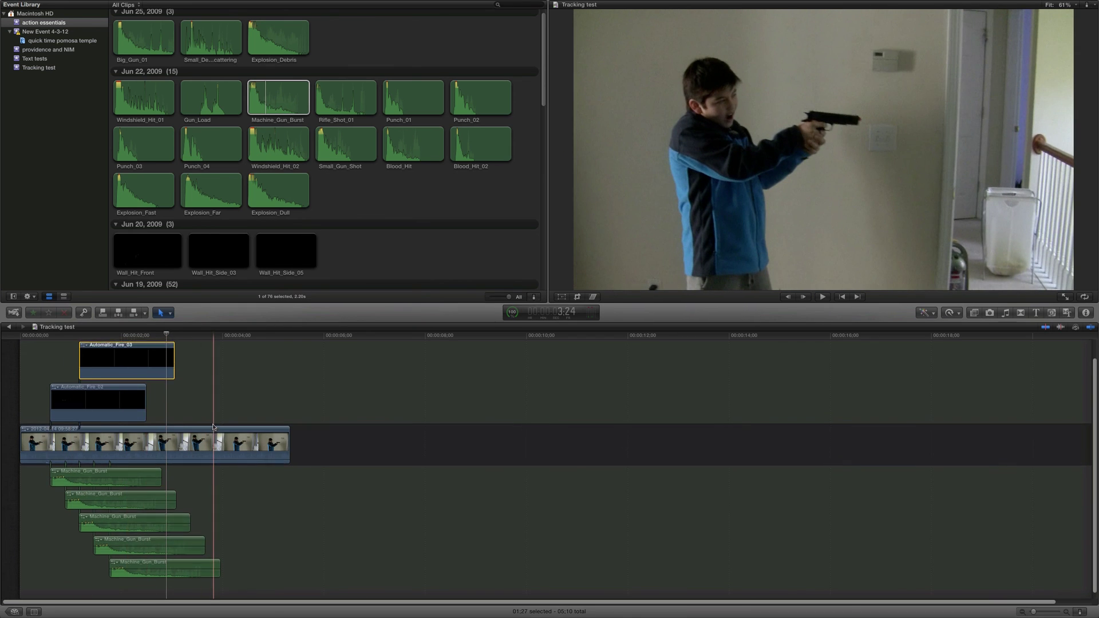